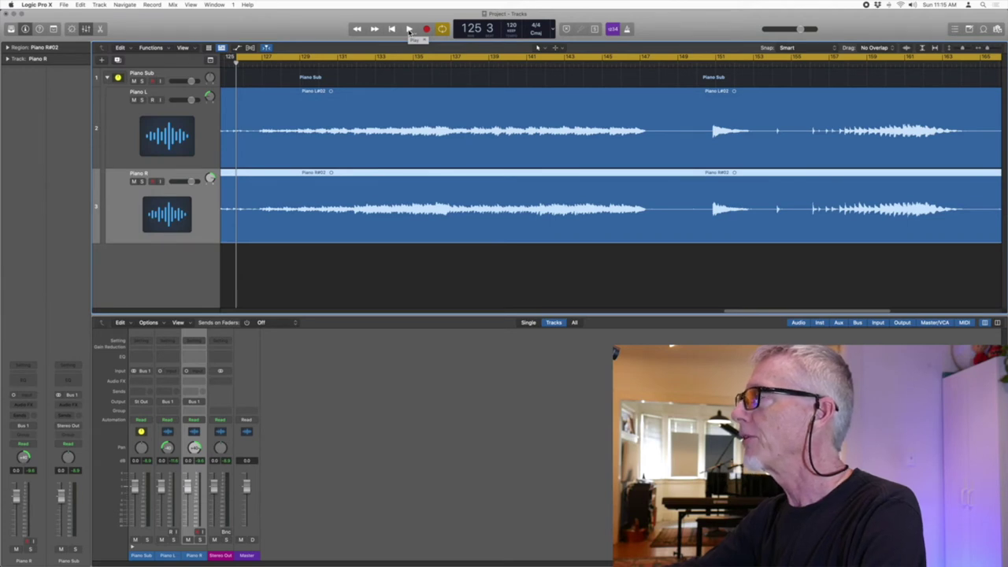
# Start playback and raise the Mac's volume to hear Piano L and R through Piano Sub
pyautogui.click(409, 29)
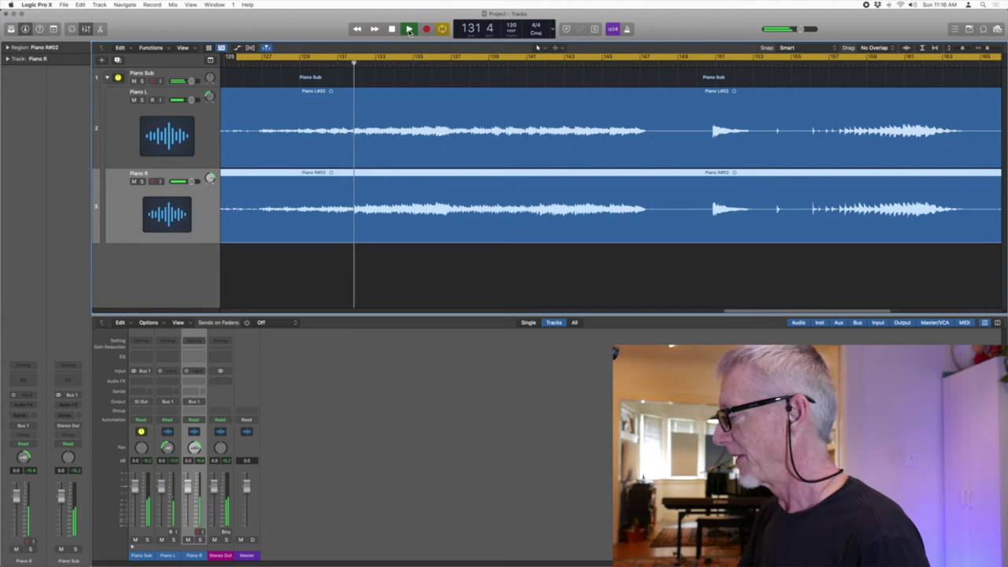
pyautogui.press('XF86AudioRaiseVolume')
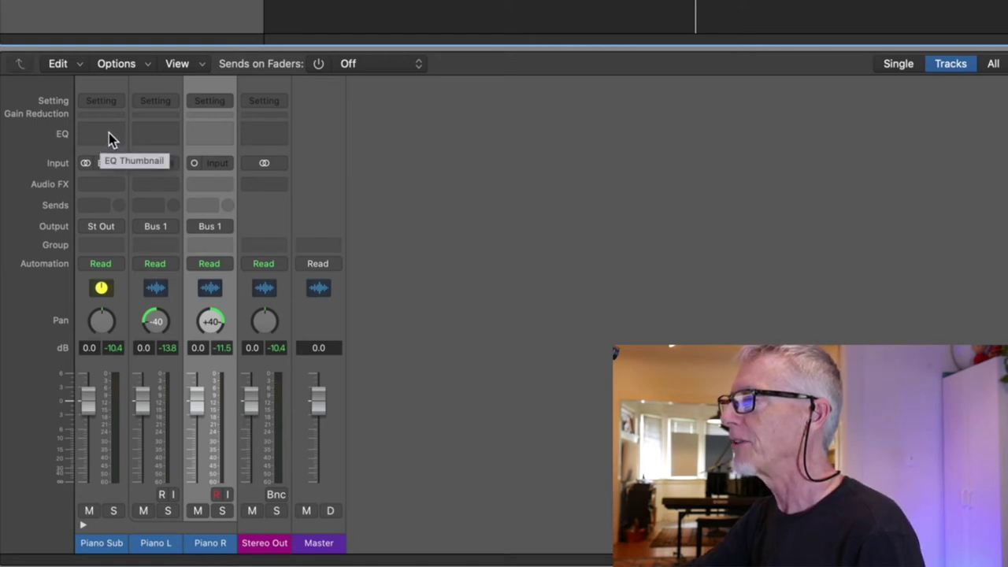
# Insert a Channel EQ on Piano Sub and enable a 12 dB/Oct low cut at 63 Hz
pyautogui.click(108, 134)
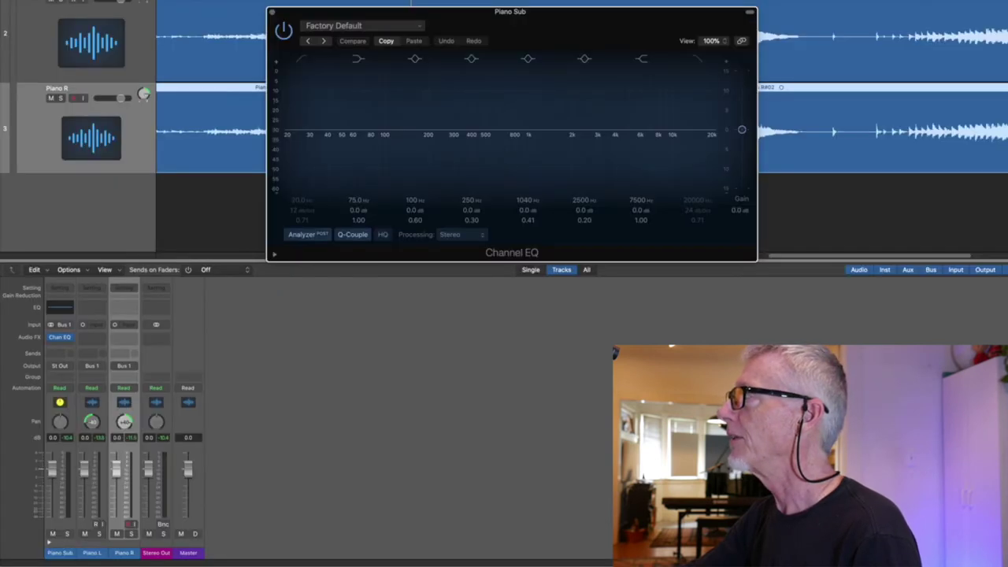
pyautogui.press('space')
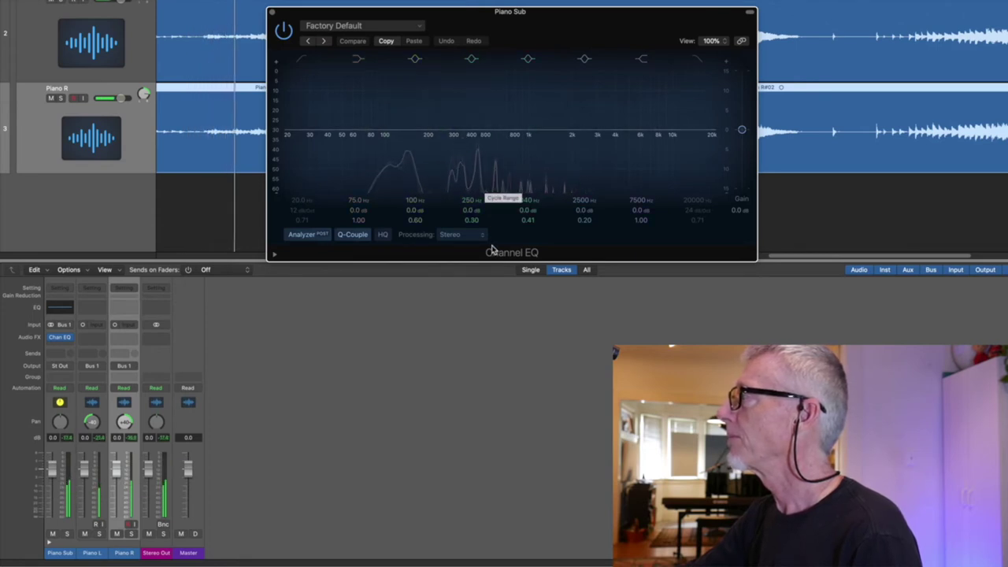
pyautogui.click(300, 63)
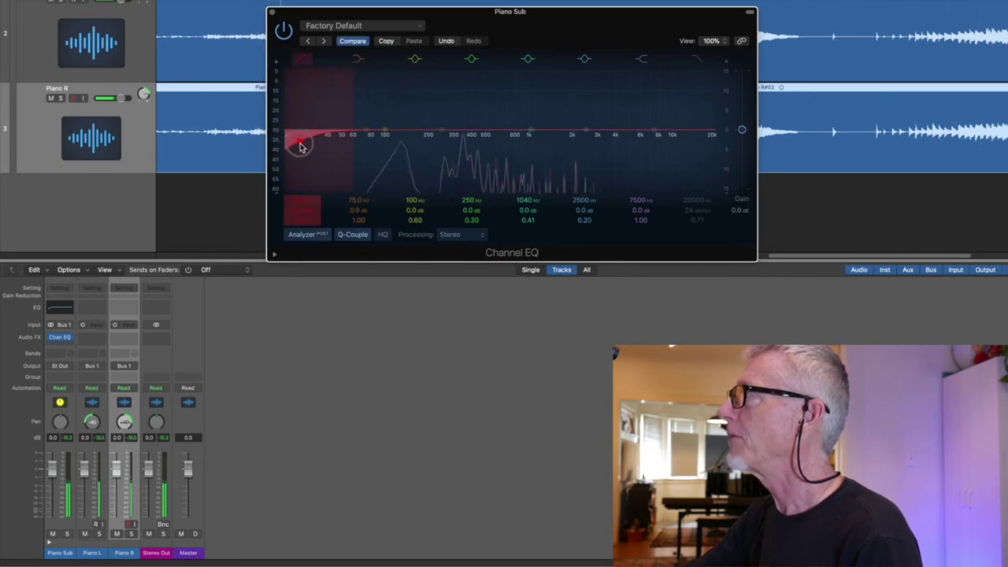
pyautogui.moveTo(333, 142); pyautogui.dragTo(343, 144)
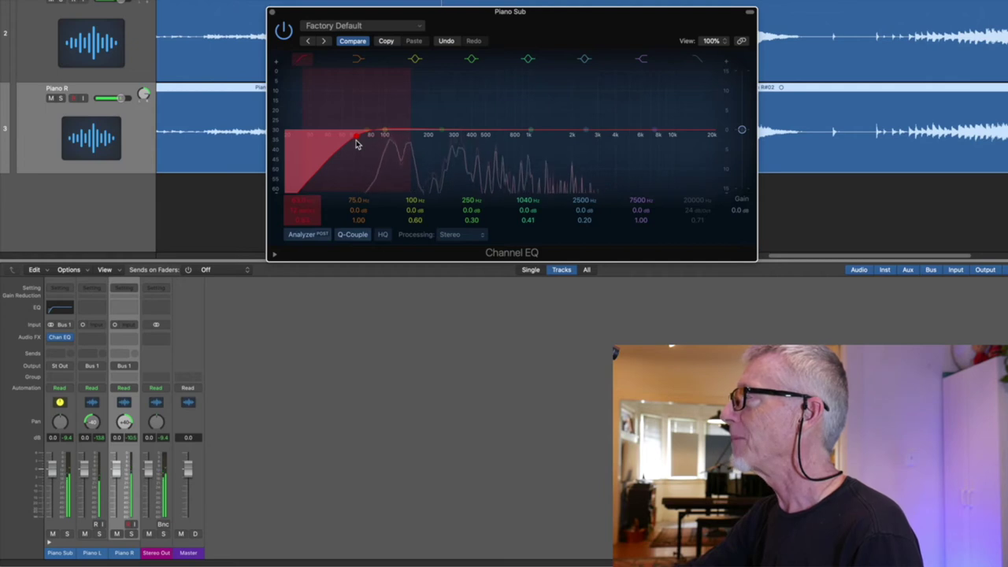
# Insert a stereo Dynamics > Compressor after the Channel EQ on Piano Sub
pyautogui.click(272, 12)
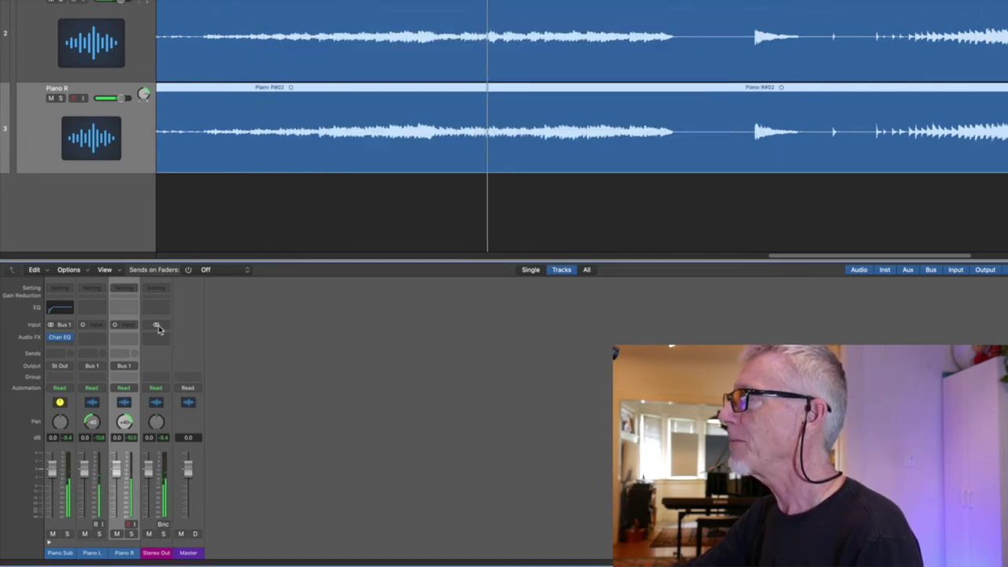
pyautogui.click(70, 350)
pyautogui.moveTo(70, 380)
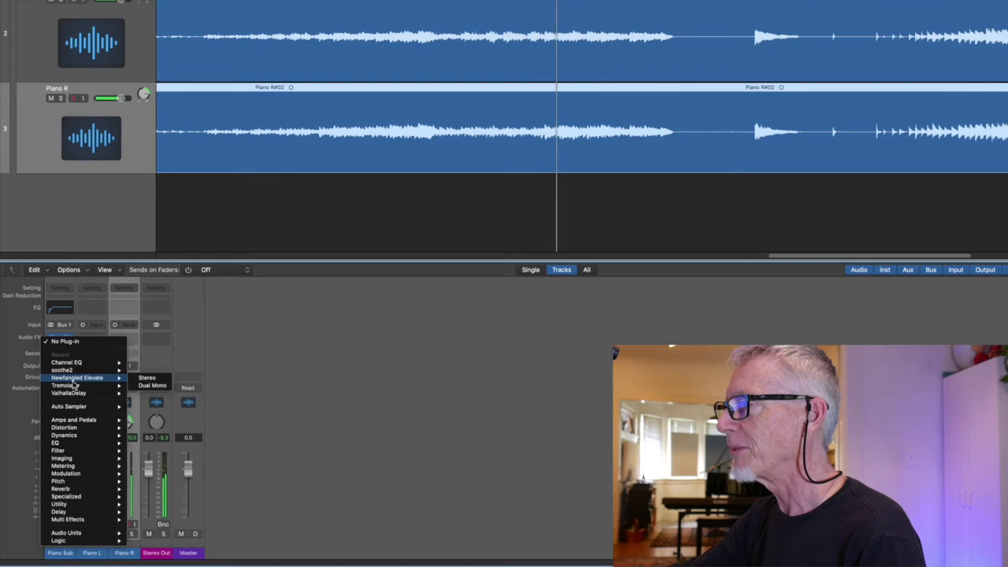
pyautogui.moveTo(85, 533)
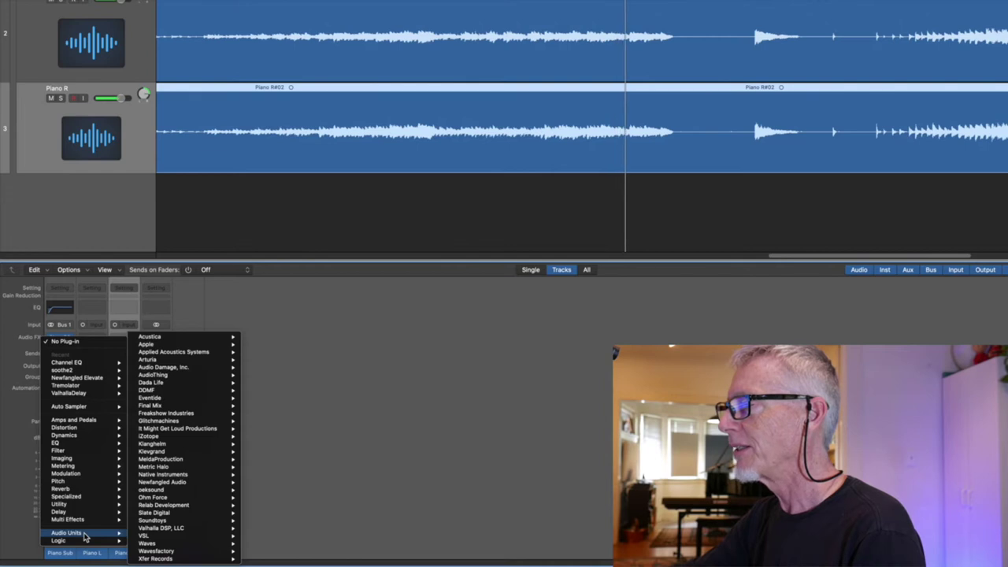
pyautogui.moveTo(73, 438)
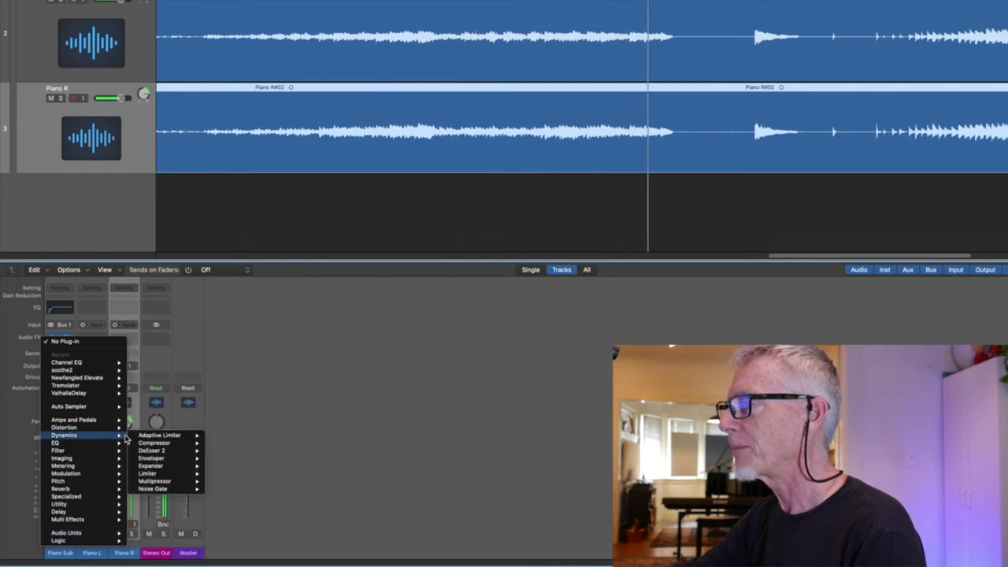
pyautogui.moveTo(165, 442)
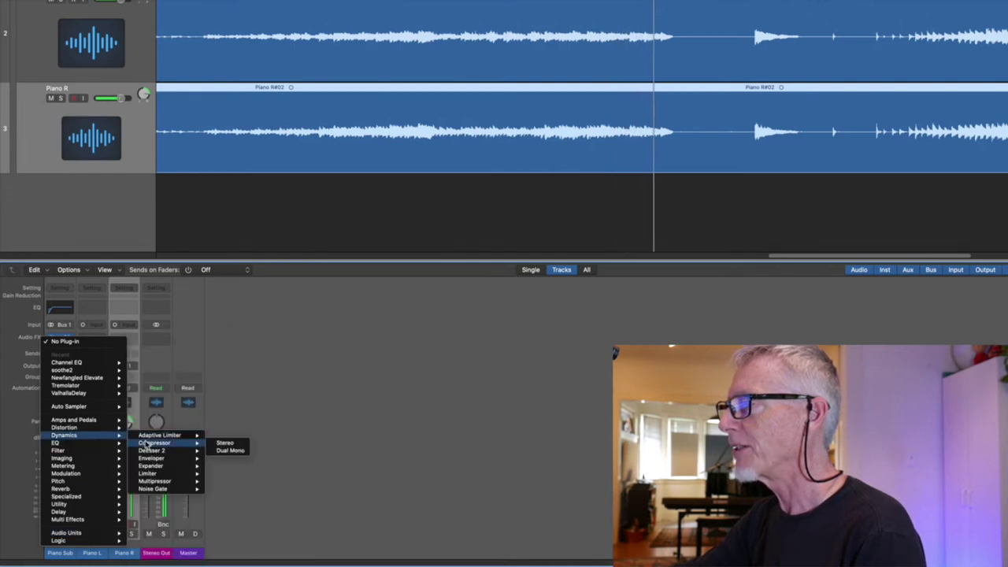
pyautogui.click(224, 444)
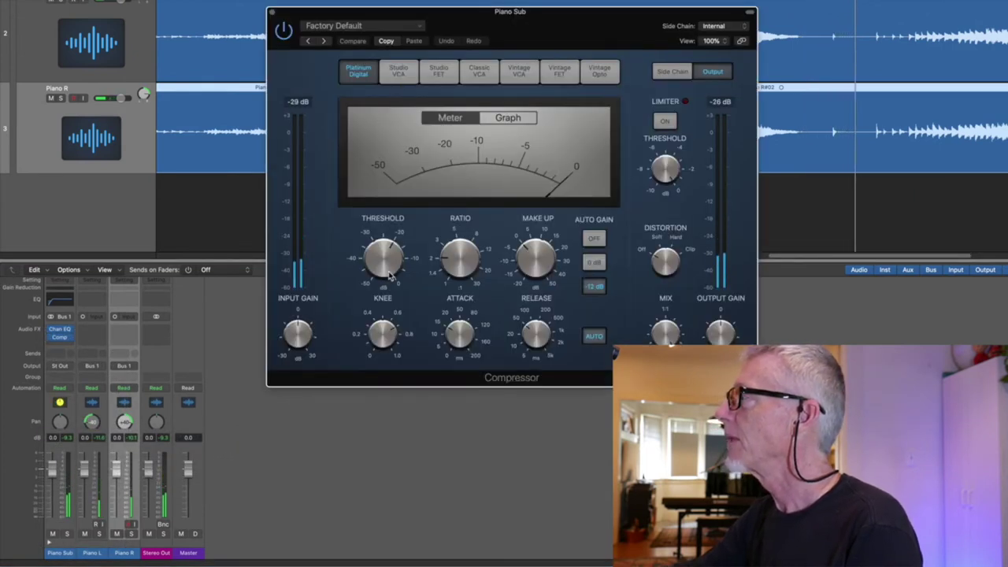
# Set the compressor threshold near -20.5 dB and the ratio around 2:1, and turn off Auto Gain
pyautogui.moveTo(389, 265)
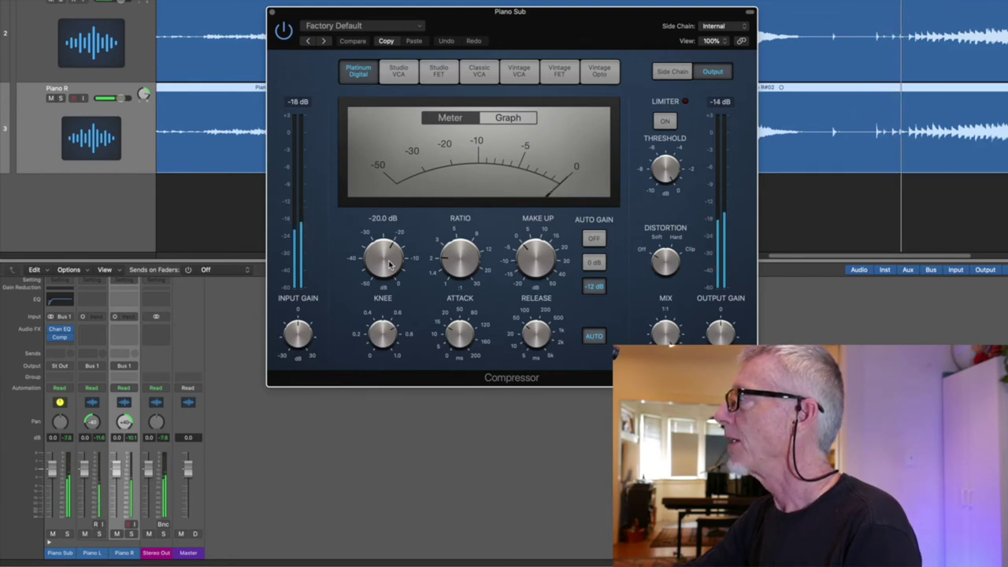
pyautogui.moveTo(389, 266); pyautogui.dragTo(389, 267)
pyautogui.moveTo(455, 269)
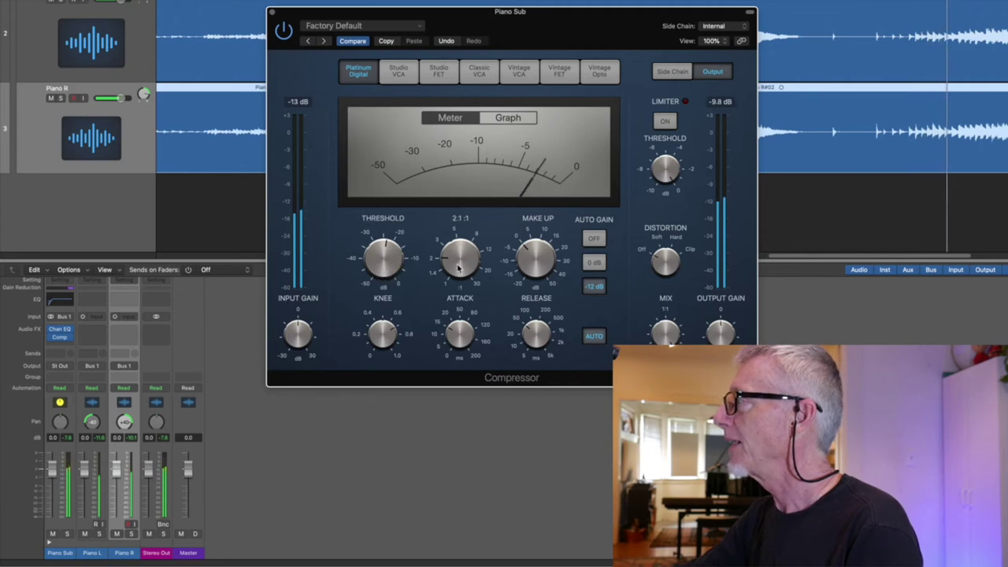
pyautogui.moveTo(460, 267); pyautogui.dragTo(462, 264)
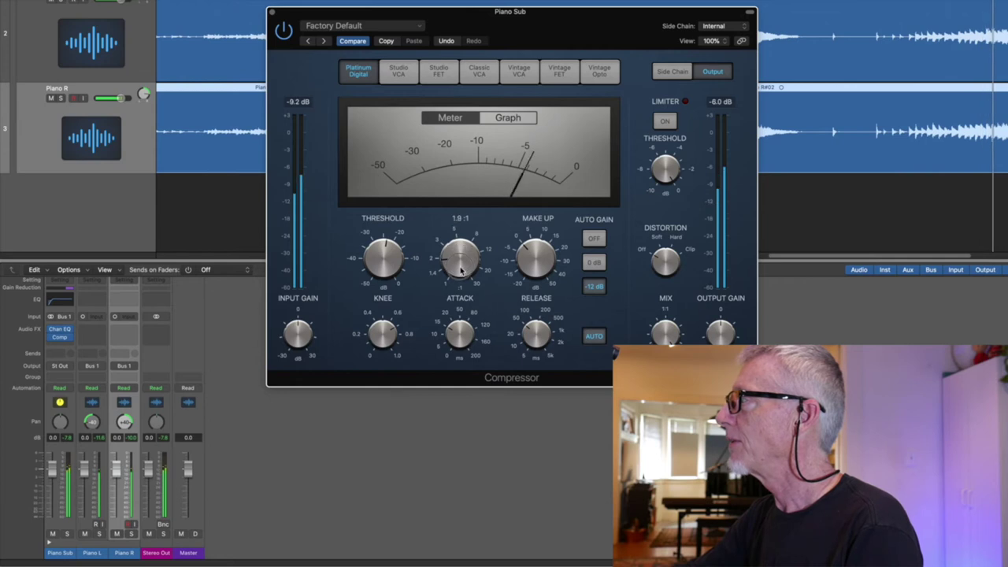
pyautogui.moveTo(403, 258)
pyautogui.scroll(1, 403, 258)
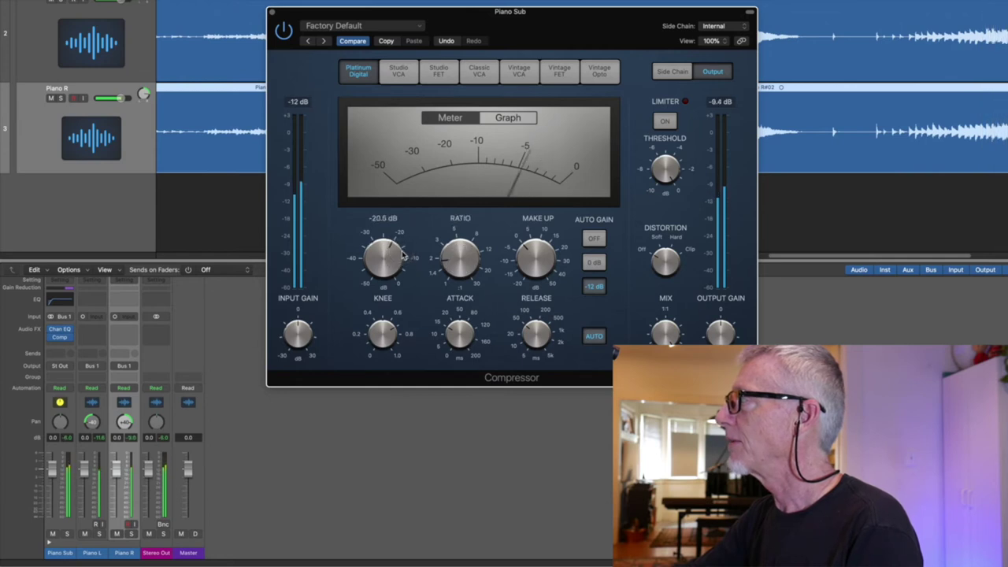
pyautogui.moveTo(541, 266)
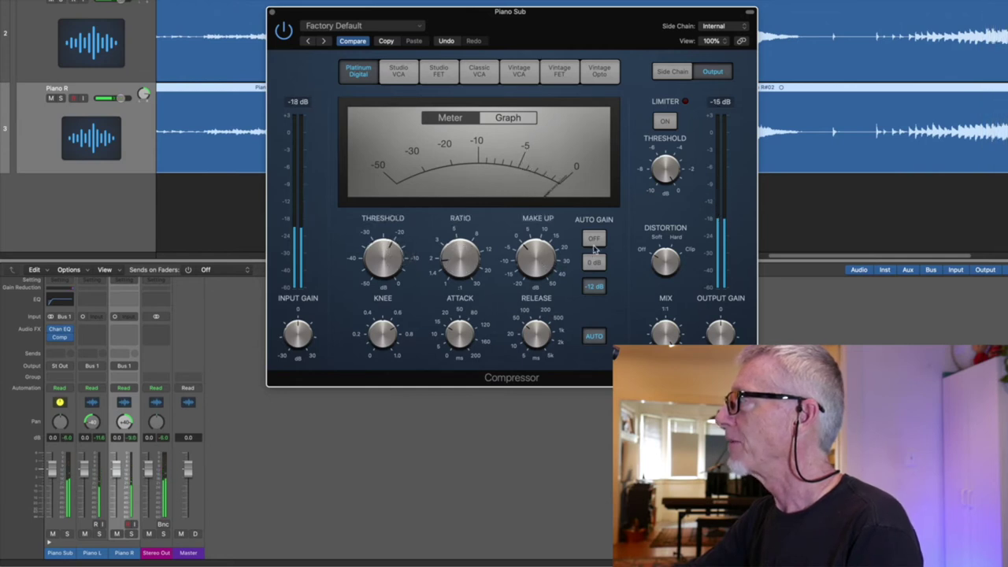
pyautogui.click(594, 240)
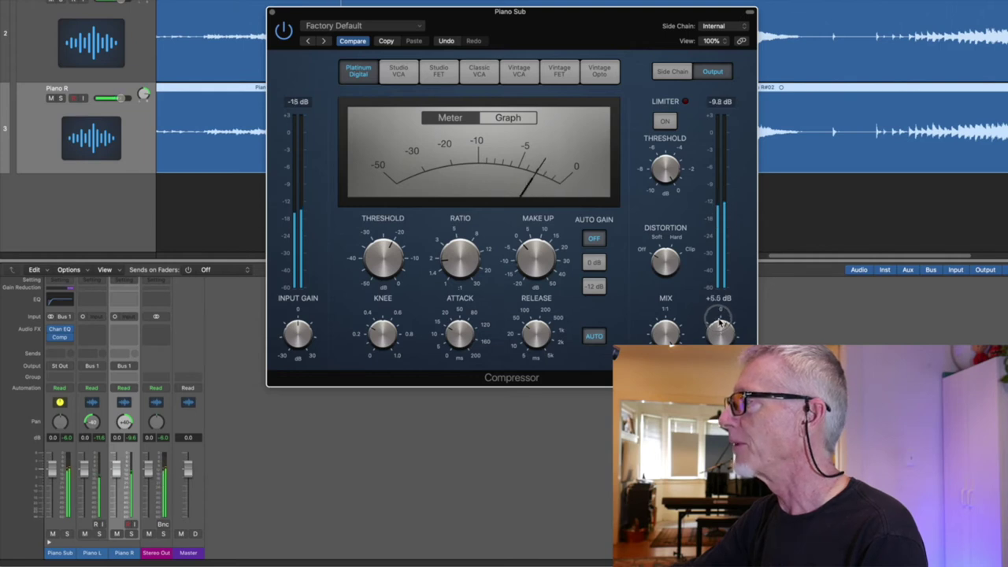
# Raise the Piano Sub compressor threshold to about -15.5 dB, then close its window
pyautogui.click(272, 14)
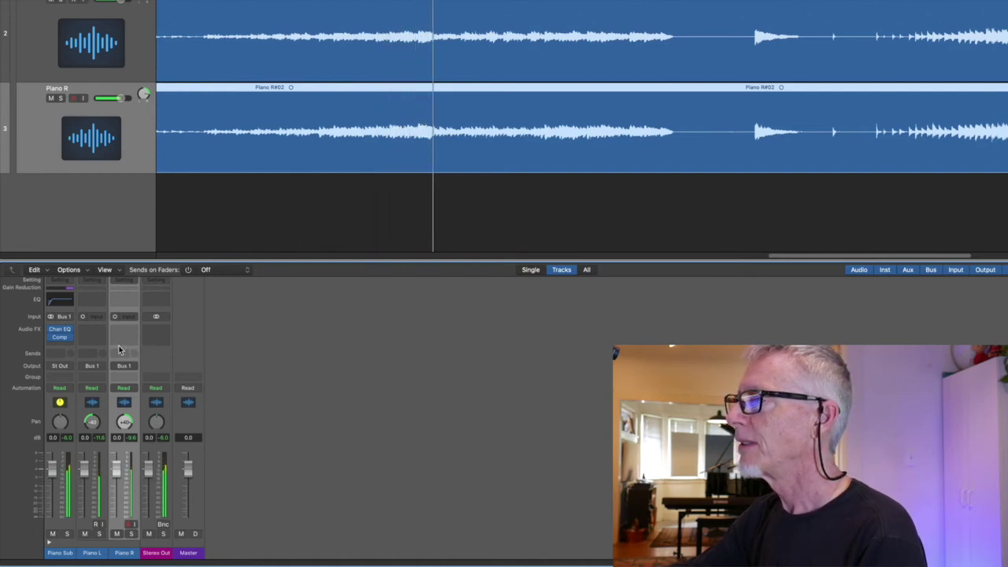
pyautogui.click(59, 336)
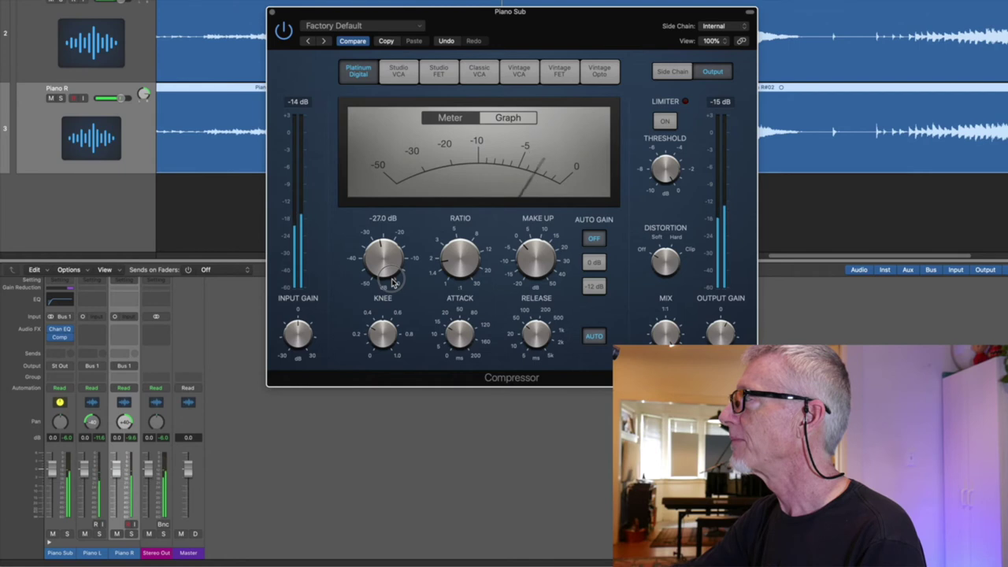
pyautogui.moveTo(395, 290); pyautogui.dragTo(399, 294)
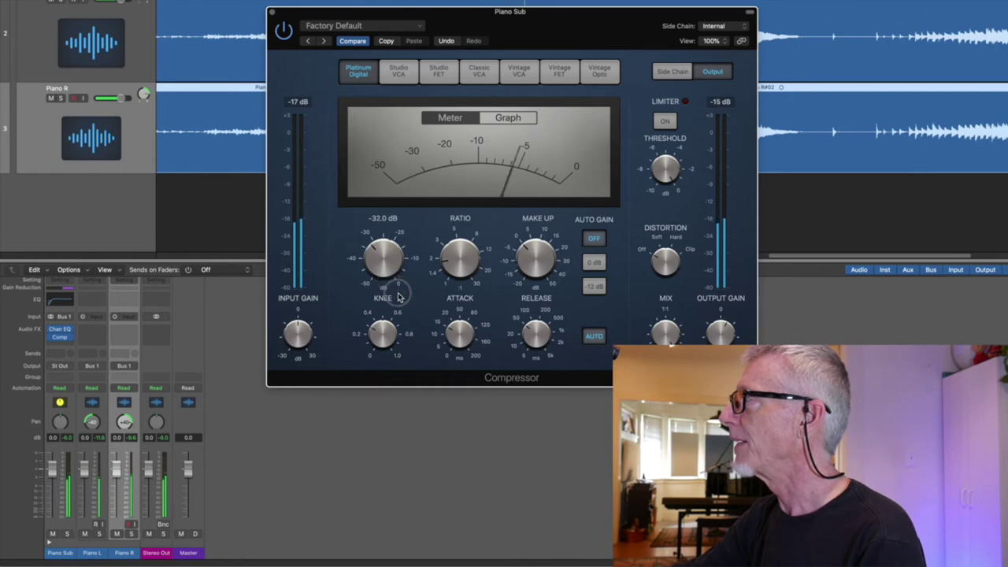
pyautogui.moveTo(398, 295); pyautogui.dragTo(397, 248)
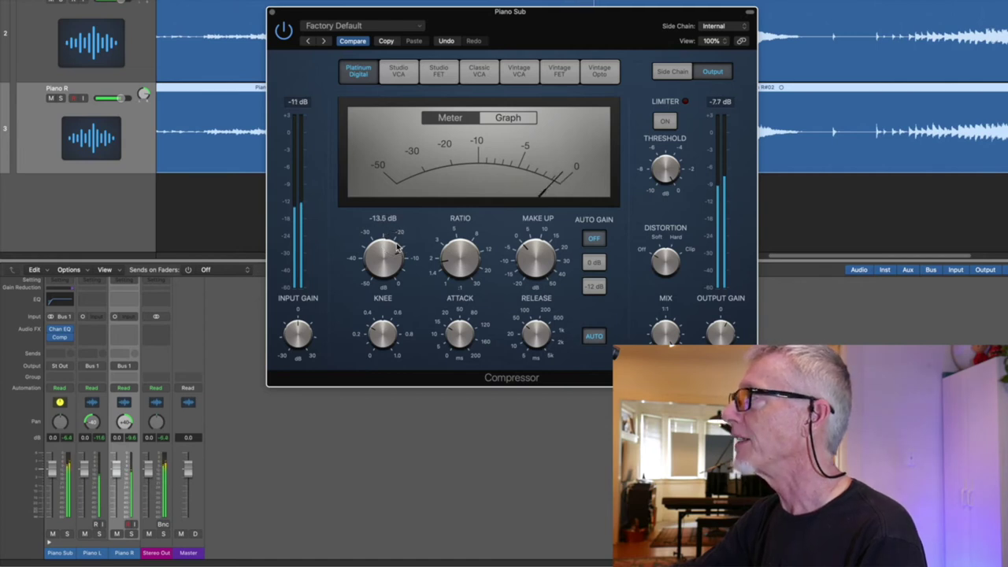
pyautogui.click(272, 14)
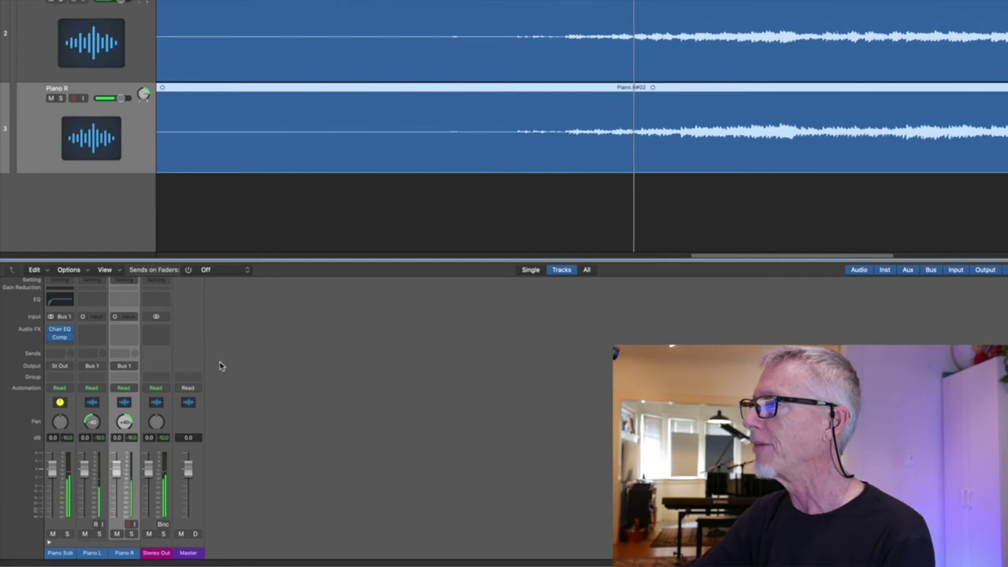
# Insert soothe2 in dual mono after the Comp on Piano Sub
pyautogui.click(62, 347)
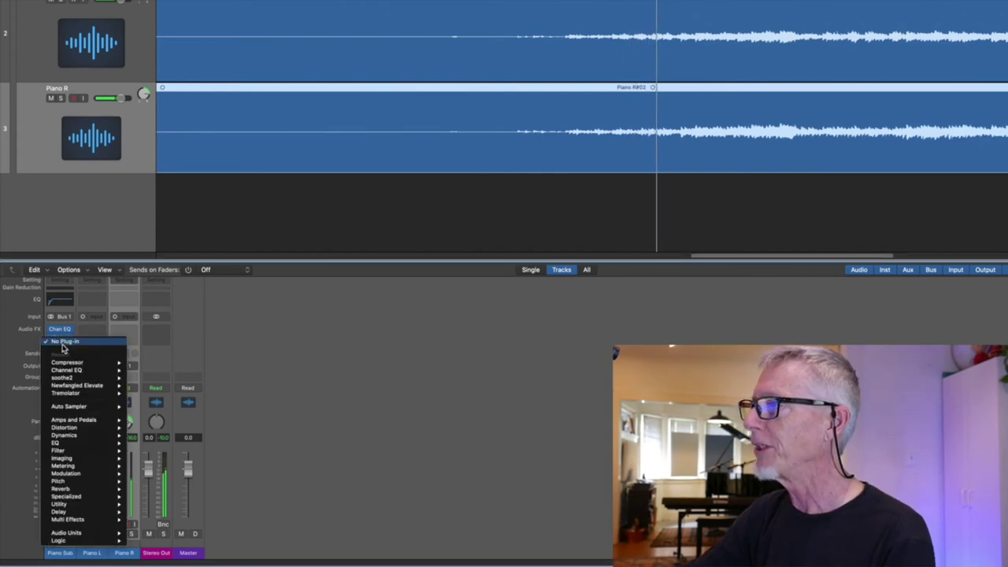
pyautogui.moveTo(122, 378)
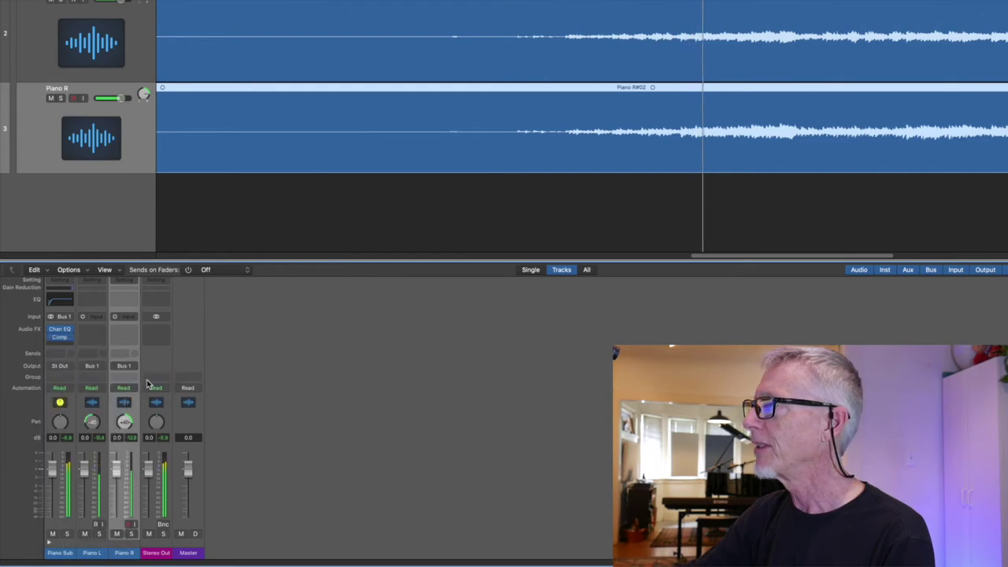
pyautogui.click(147, 384)
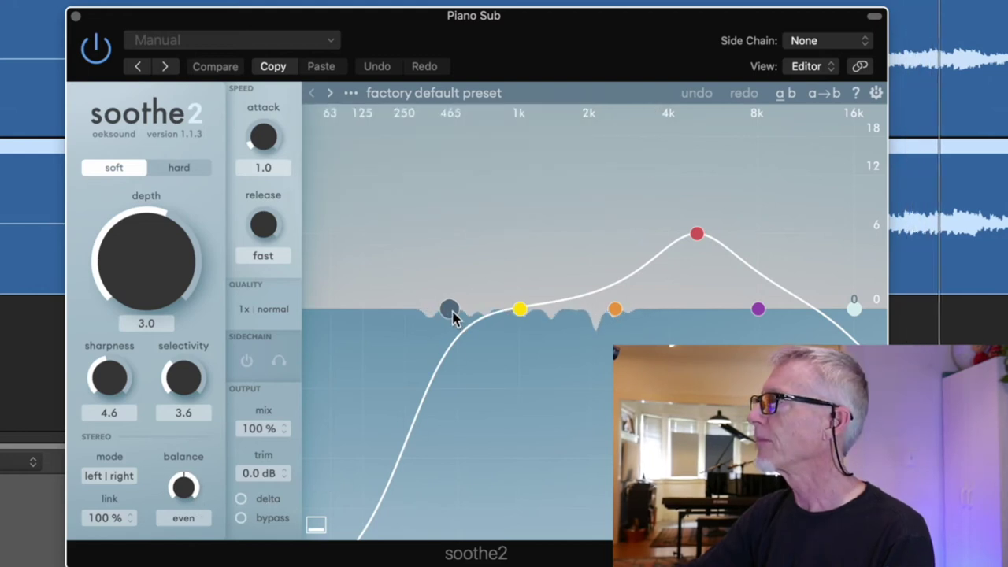
# Set soothe2's low cut to about 98 Hz, band 3 to about 4 kHz, band 1 to around 355 Hz
pyautogui.moveTo(451, 310); pyautogui.dragTo(349, 314)
pyautogui.click(696, 237)
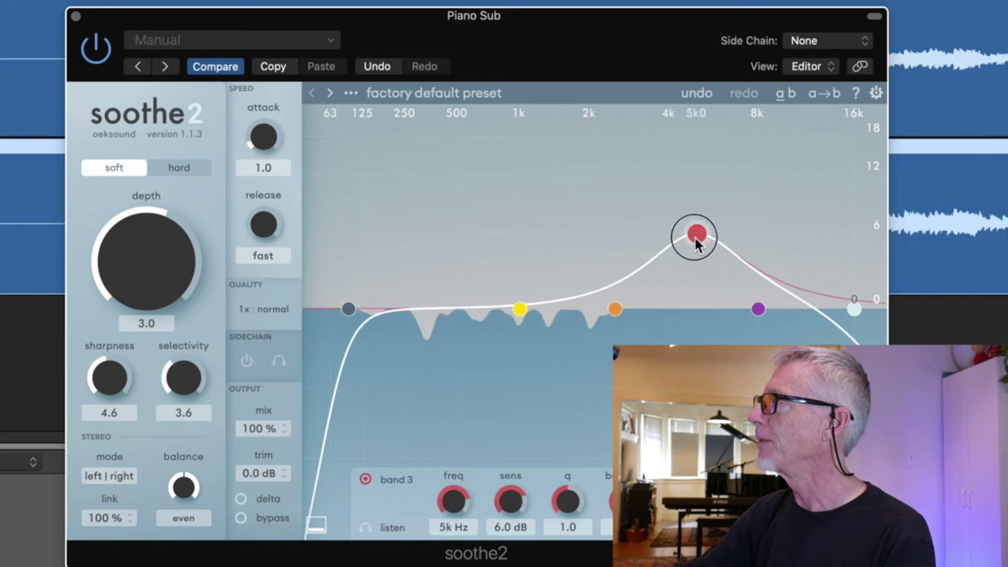
pyautogui.moveTo(696, 240); pyautogui.dragTo(694, 288)
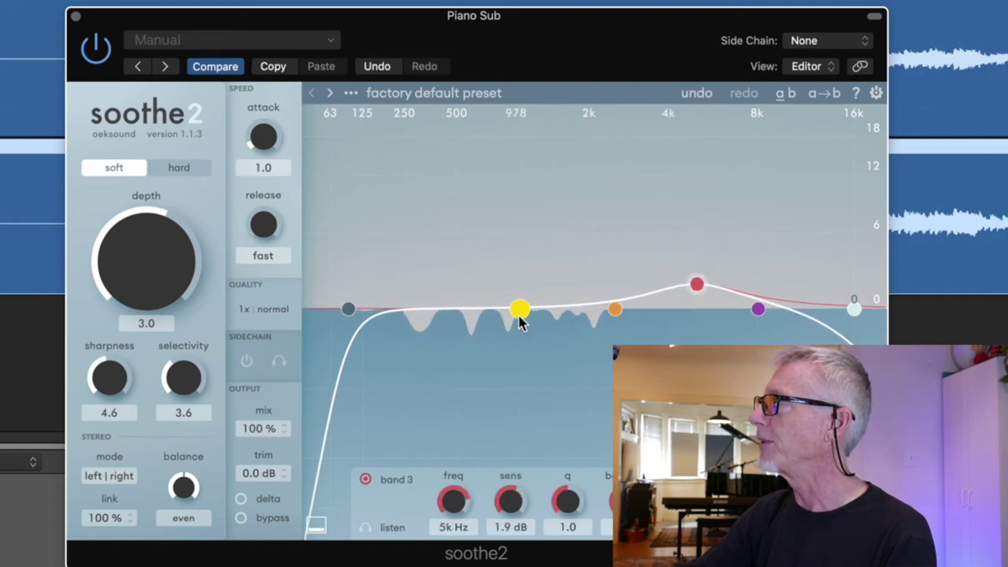
pyautogui.moveTo(519, 316); pyautogui.dragTo(508, 307)
pyautogui.moveTo(441, 292); pyautogui.dragTo(441, 247)
# Set soothe2's quality to 2x oversampling with high resolution and raise sharpness to 5.8
pyautogui.click(243, 312)
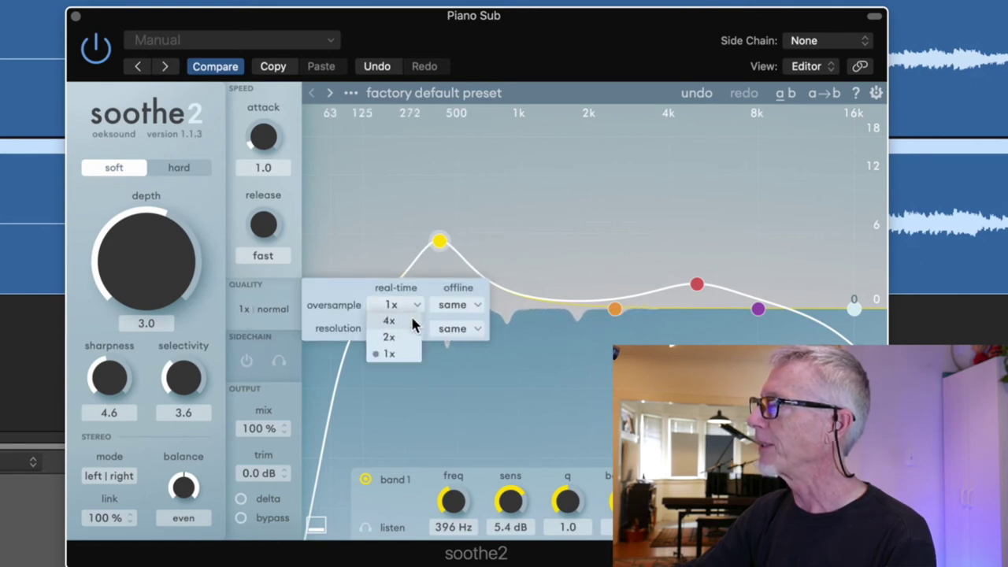
pyautogui.click(417, 330)
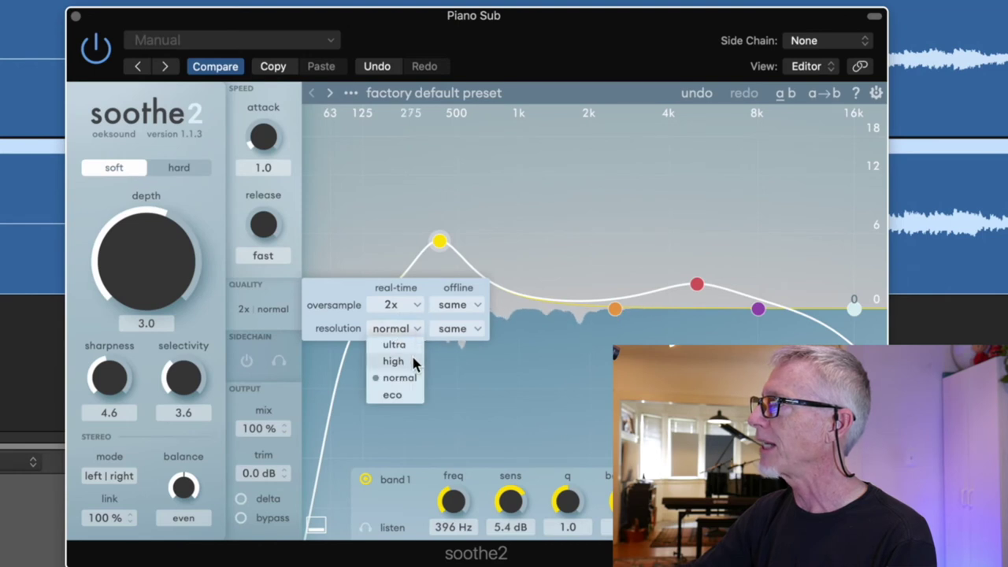
pyautogui.click(415, 362)
pyautogui.click(371, 252)
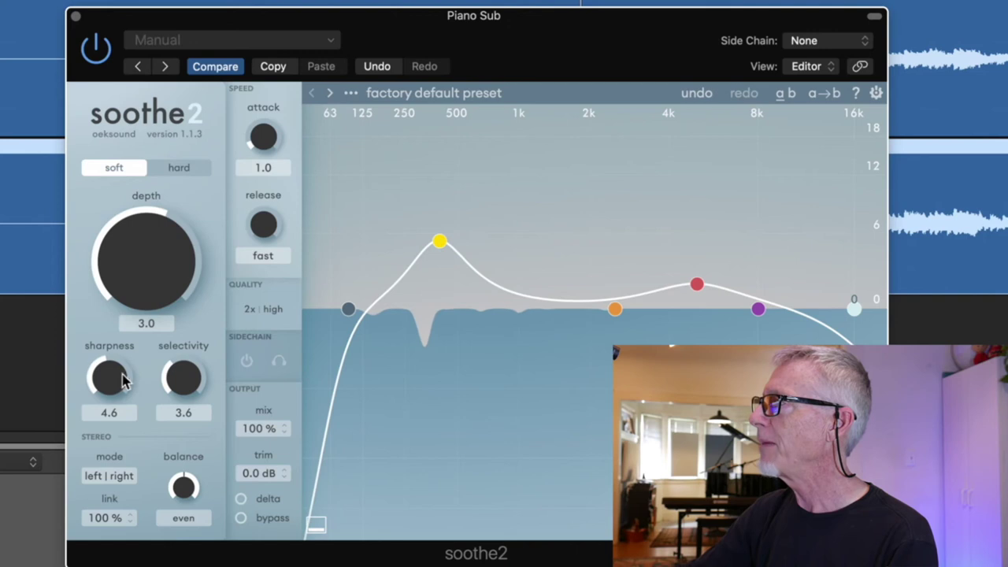
pyautogui.moveTo(118, 378); pyautogui.dragTo(122, 370)
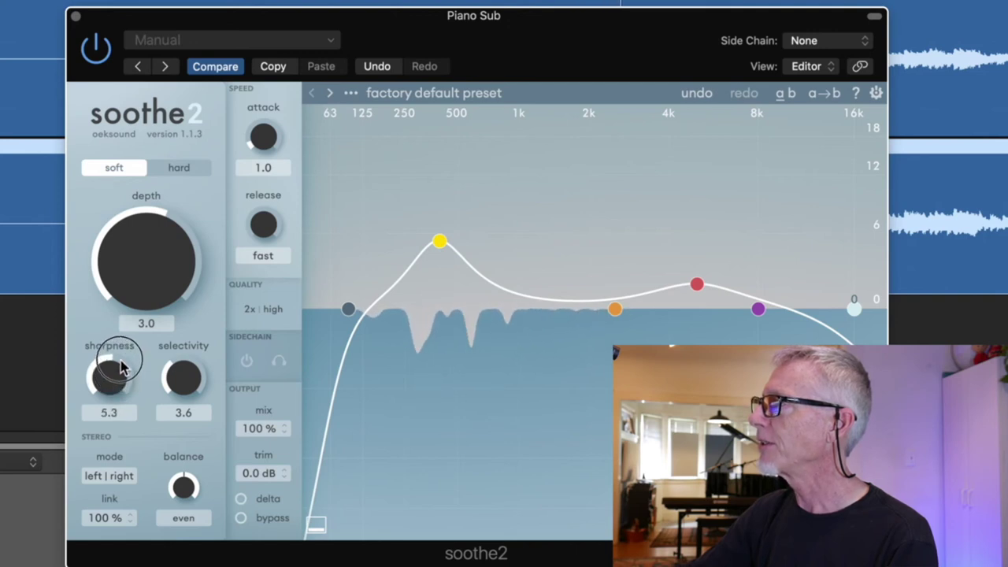
pyautogui.moveTo(120, 368); pyautogui.dragTo(121, 364)
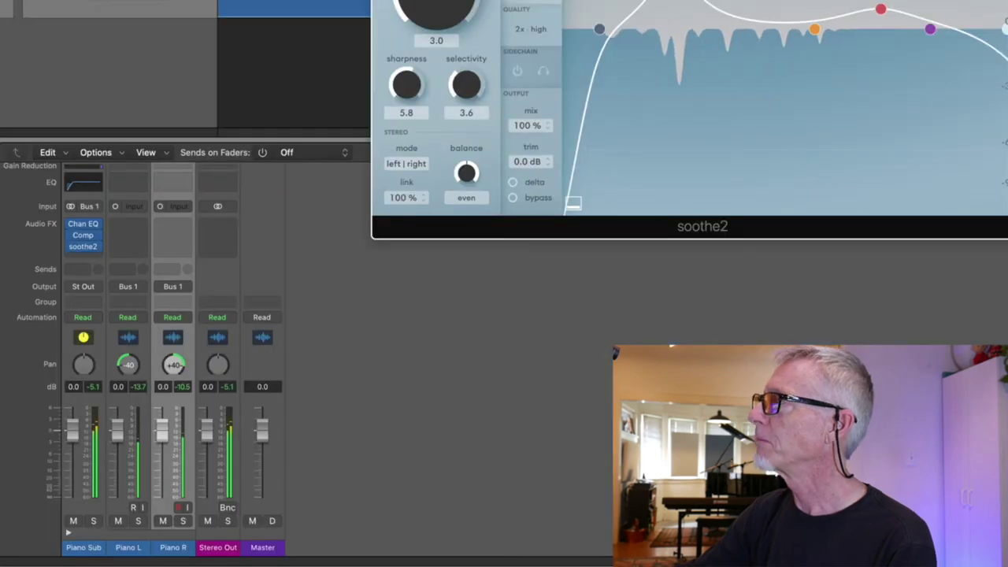
# Send Piano Sub to Bus 2, rename the new Aux 2 to 'Verb', and insert a Channel EQ on it
pyautogui.press('super+w')
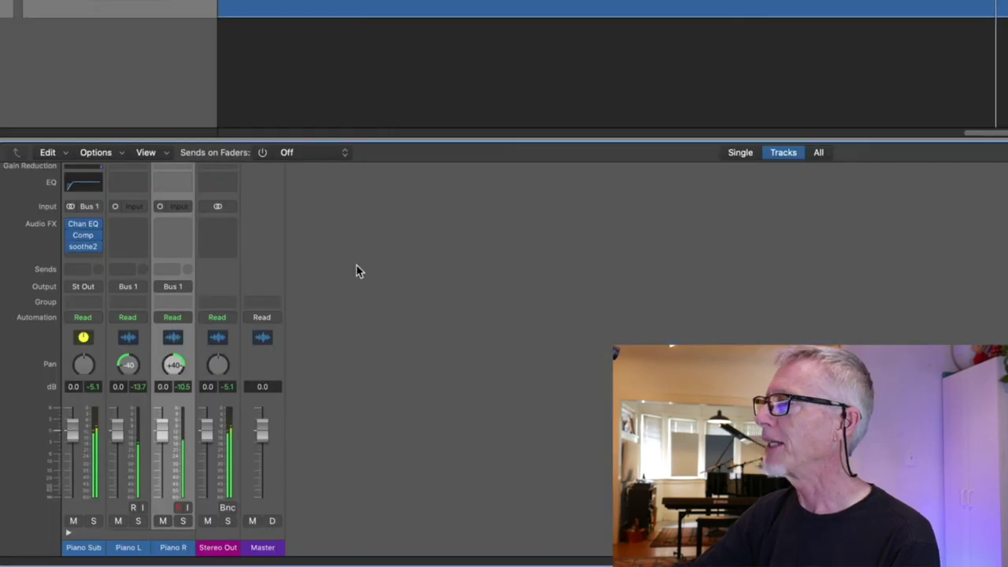
pyautogui.click(85, 271)
pyautogui.moveTo(85, 285)
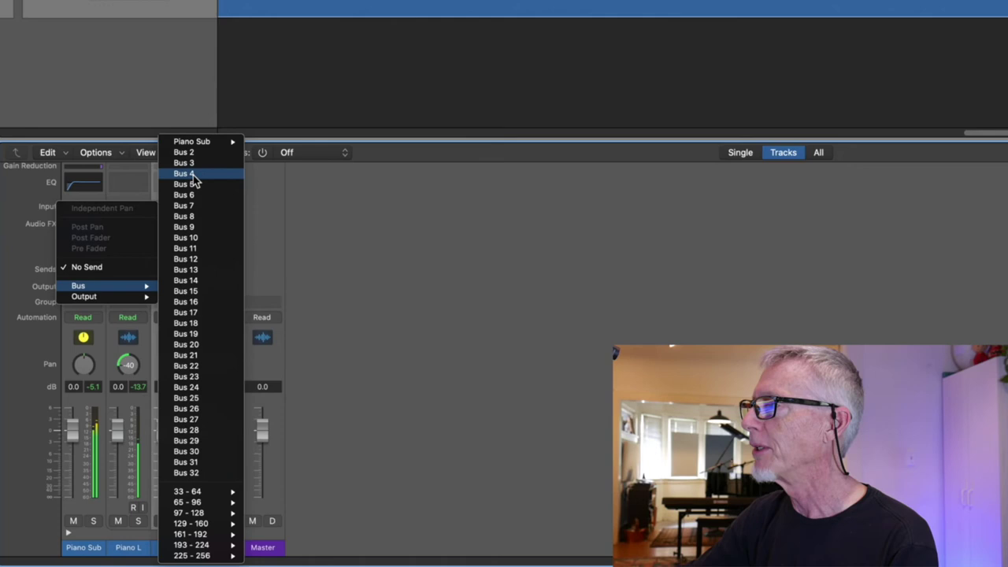
pyautogui.click(188, 152)
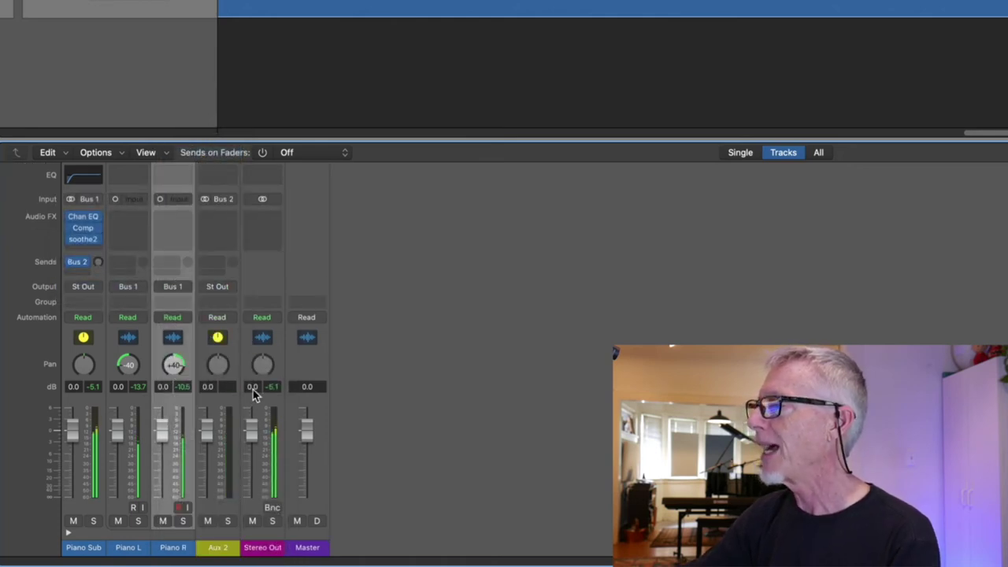
pyautogui.doubleClick(226, 545)
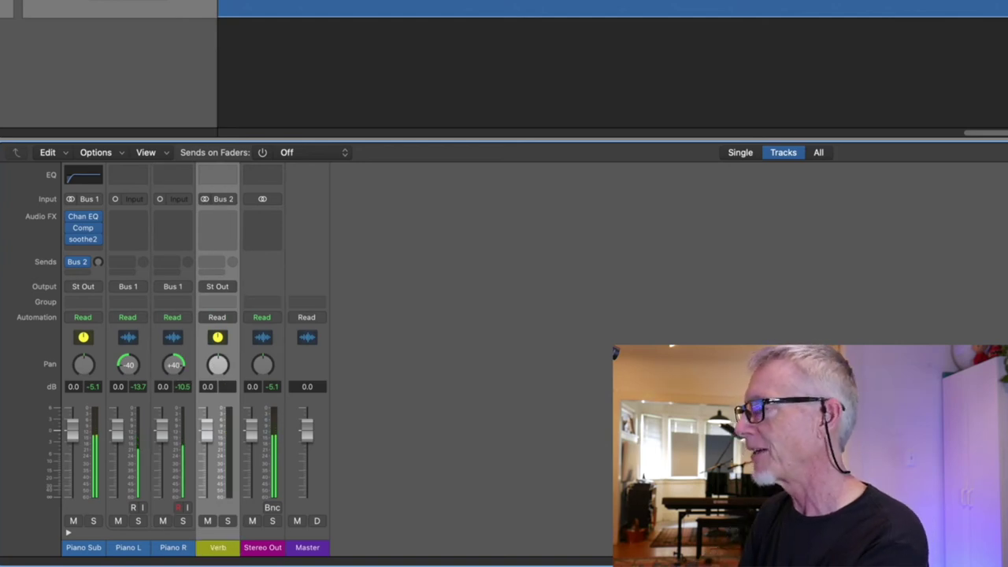
pyautogui.click(219, 178)
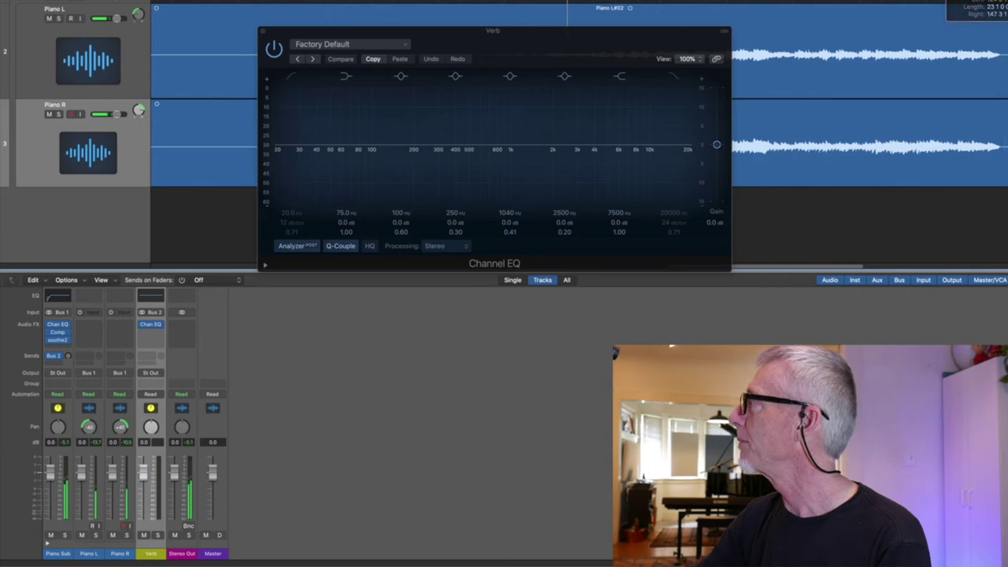
# Enable the Verb Channel EQ's 12 dB/Oct low cut at 675 Hz and close the EQ
pyautogui.click(292, 78)
pyautogui.moveTo(277, 161); pyautogui.dragTo(478, 174)
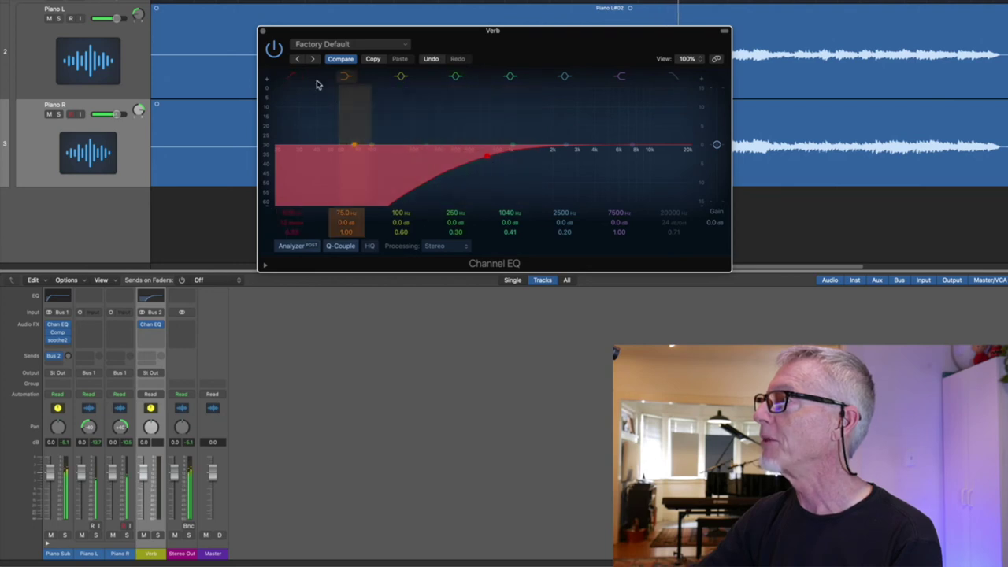
pyautogui.click(264, 32)
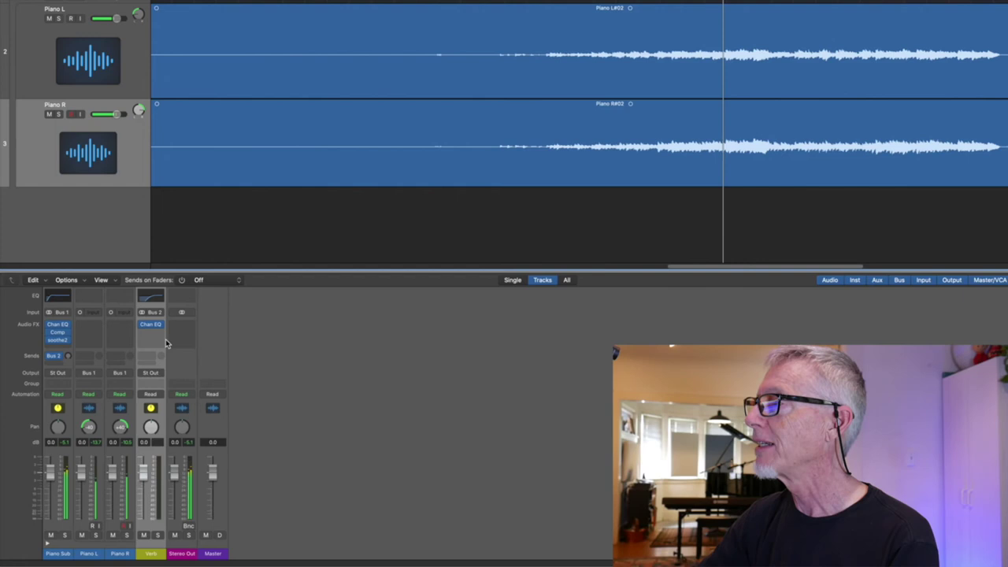
# Insert Audio Units > Eventide > ShimmerVerb (Stereo) in Verb's next Audio FX slot
pyautogui.click(160, 326)
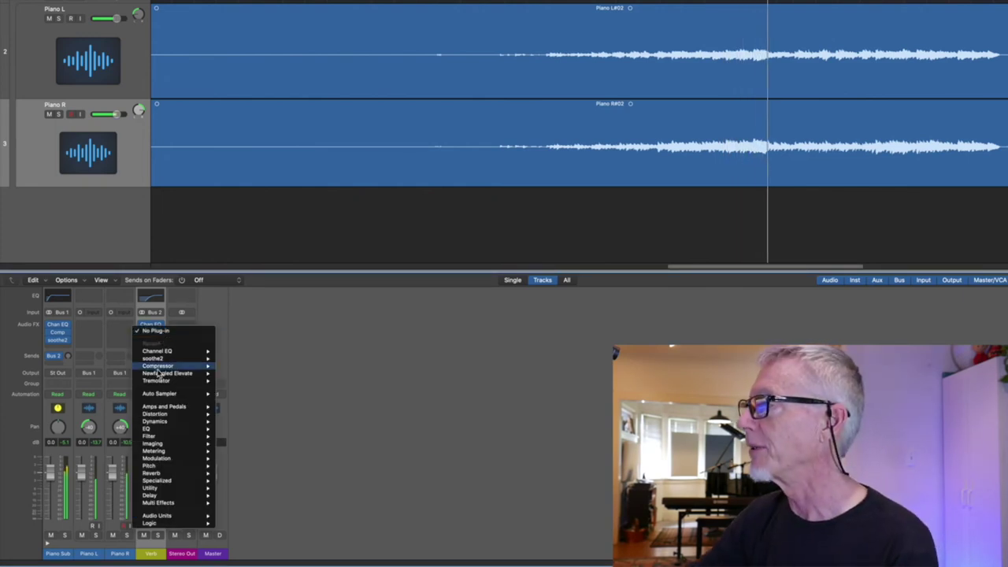
pyautogui.moveTo(157, 437)
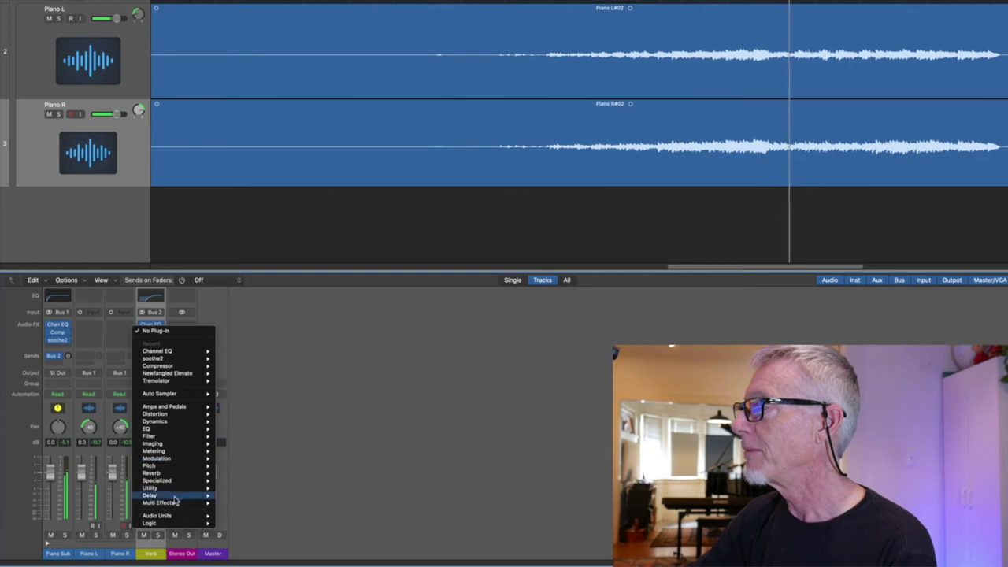
pyautogui.moveTo(199, 516)
pyautogui.moveTo(236, 515)
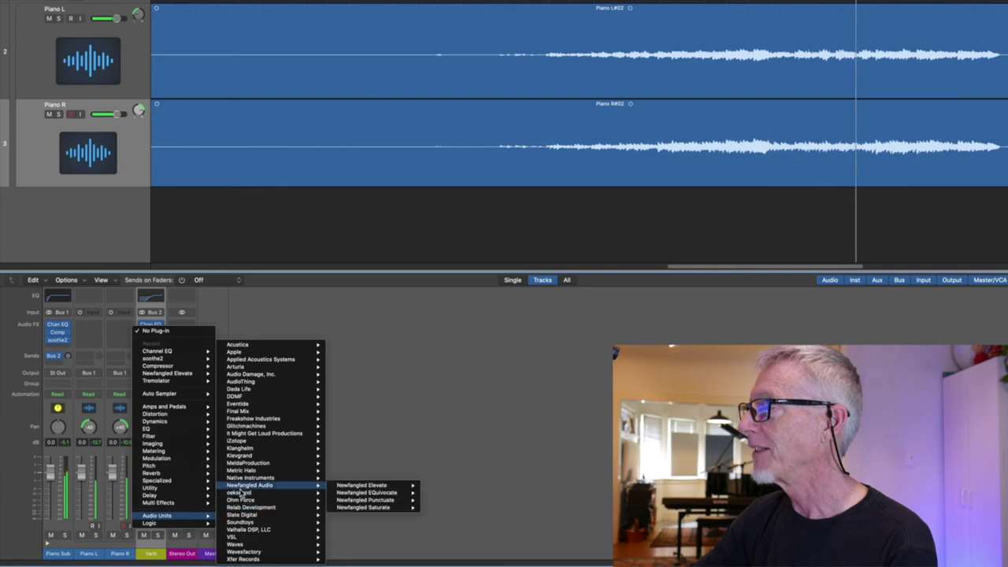
pyautogui.moveTo(243, 539)
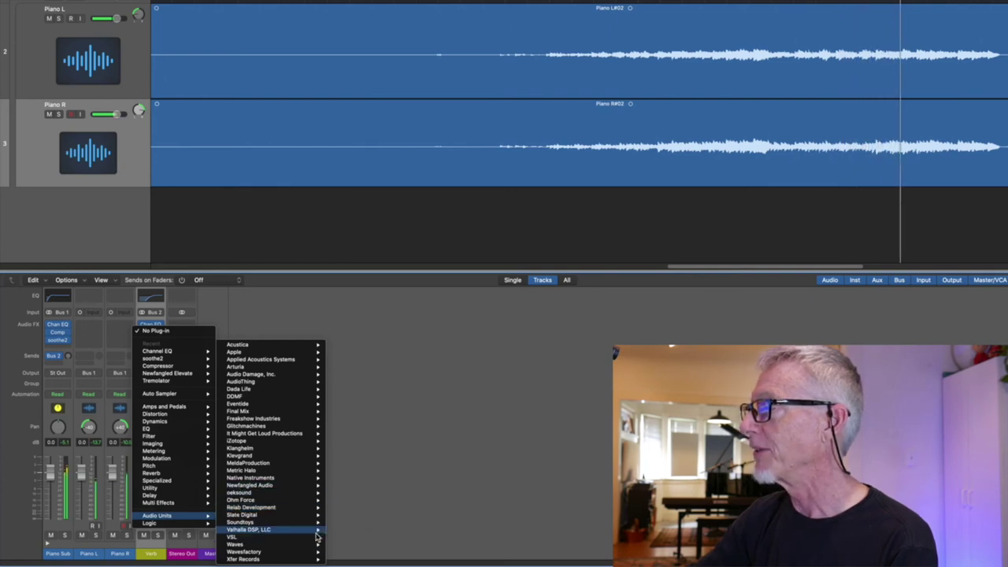
pyautogui.moveTo(383, 547)
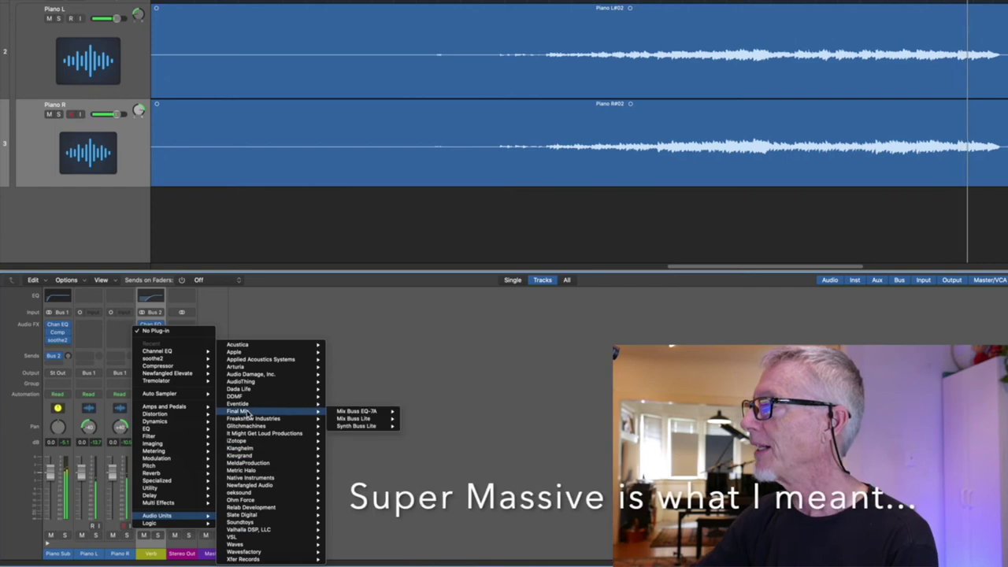
pyautogui.moveTo(248, 406)
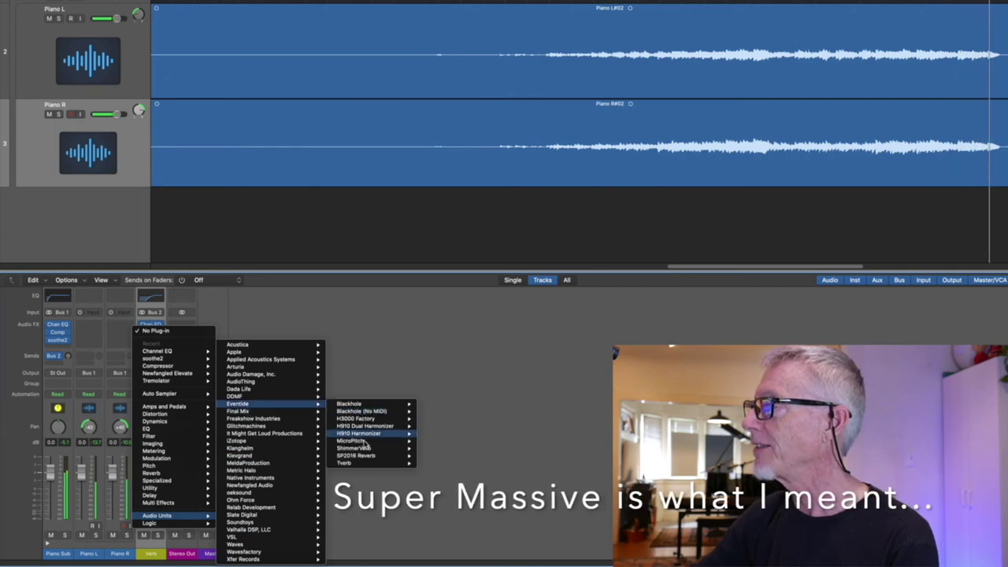
pyautogui.moveTo(370, 448)
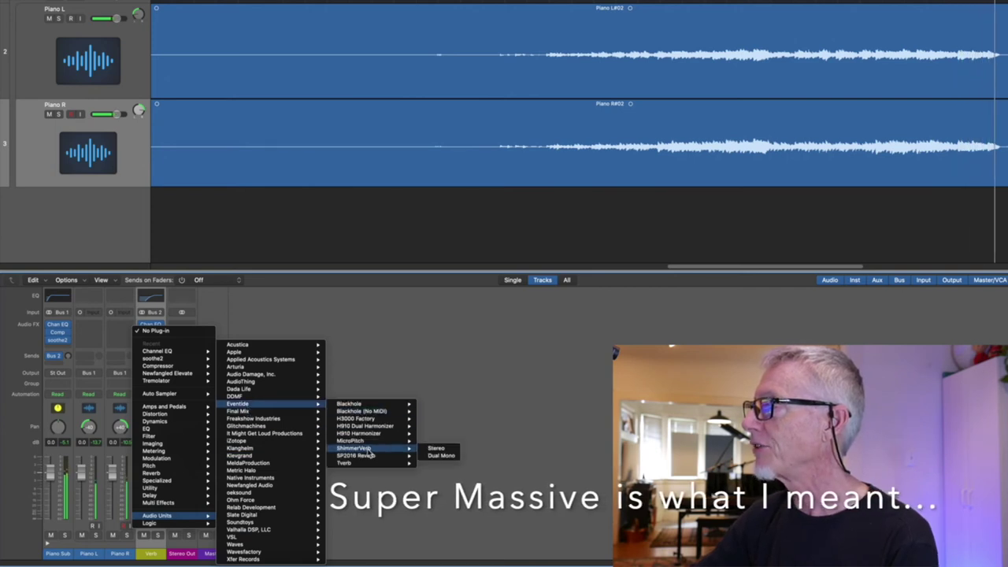
pyautogui.click(438, 448)
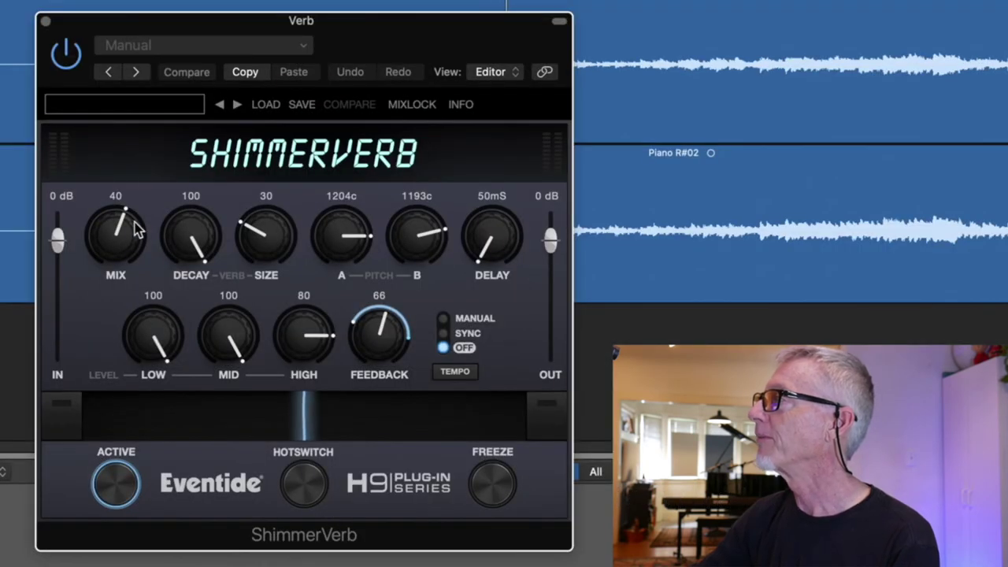
# Load ShimmerVerb's Radiant Caverns preset
pyautogui.click(197, 116)
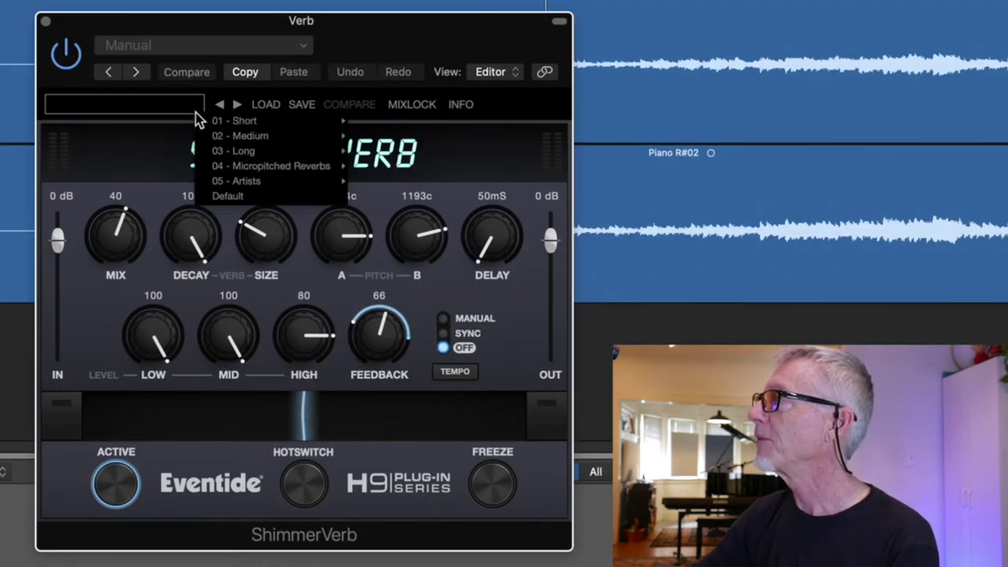
pyautogui.moveTo(250, 151)
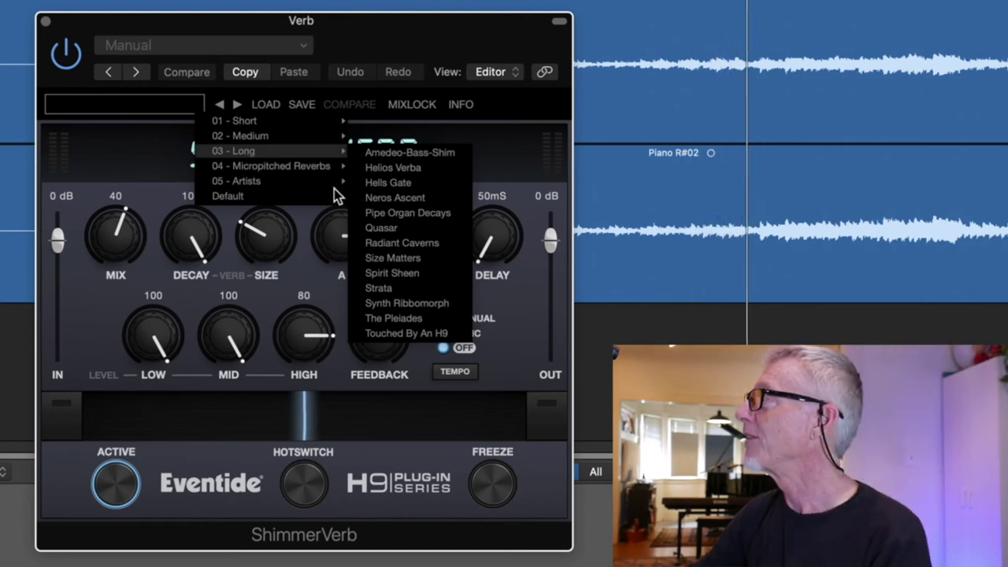
pyautogui.click(383, 243)
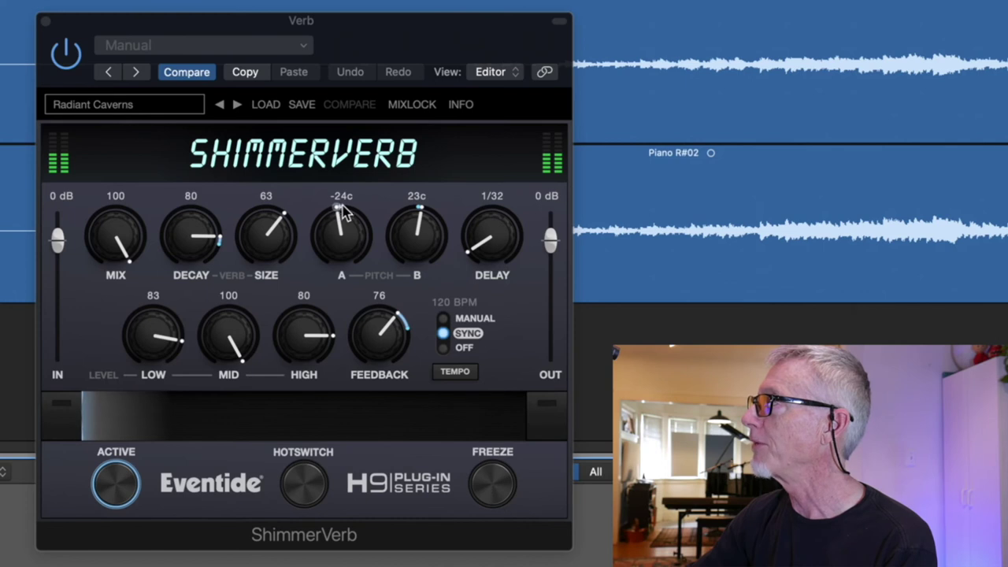
# Set the delay to manual with tempo sync off, lower MID to about 47, and close ShimmerVerb
pyautogui.click(457, 371)
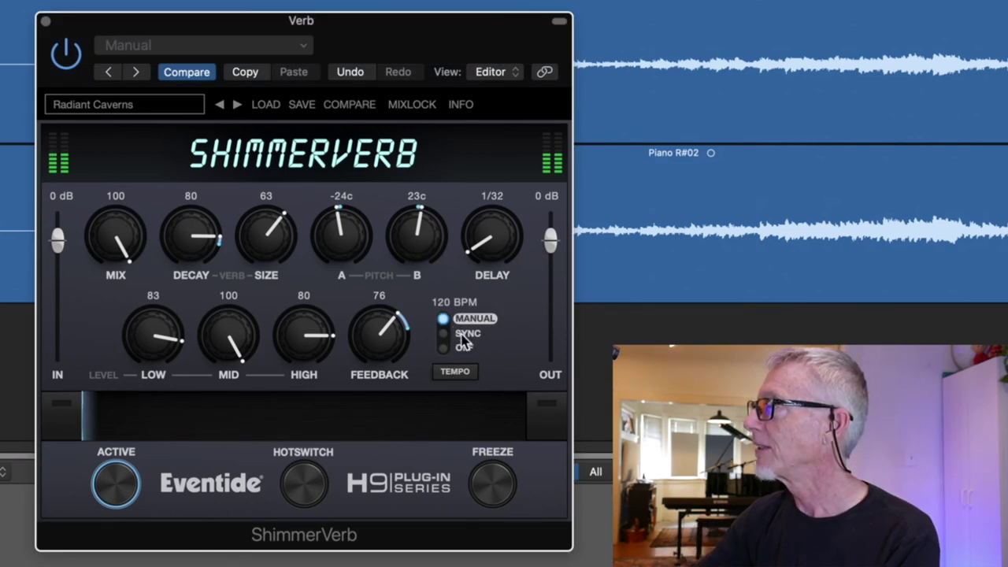
pyautogui.click(443, 348)
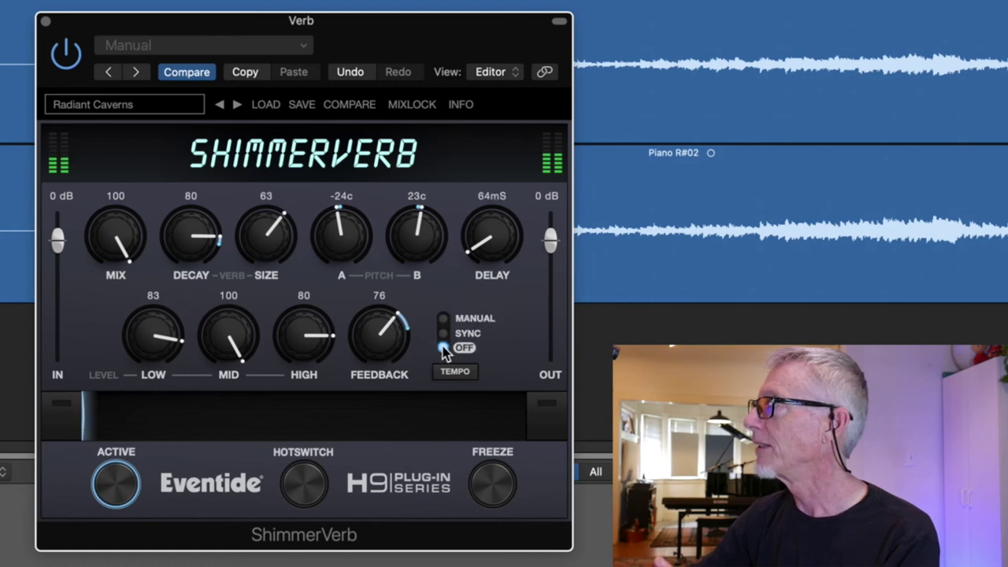
pyautogui.moveTo(236, 345); pyautogui.dragTo(198, 477)
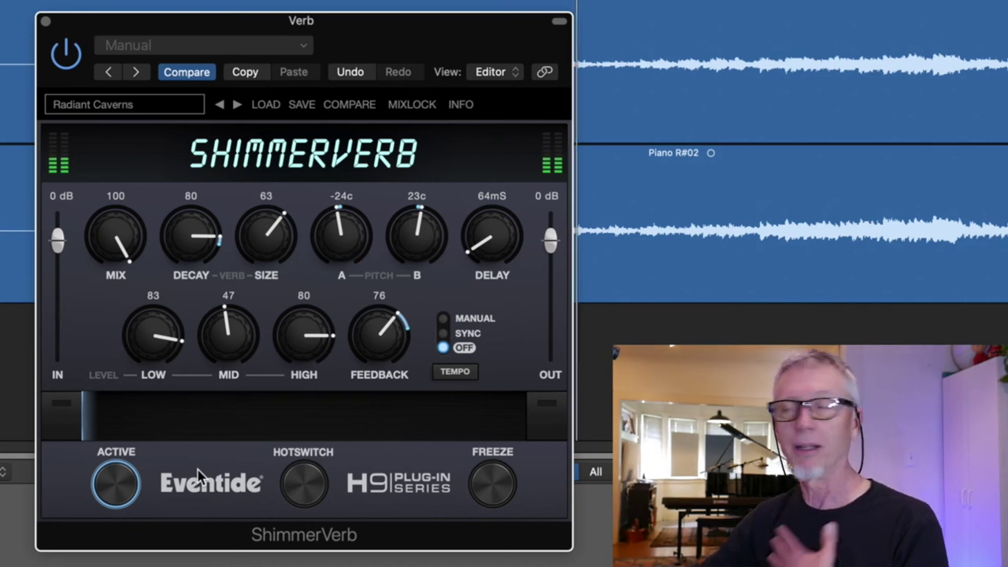
pyautogui.click(45, 21)
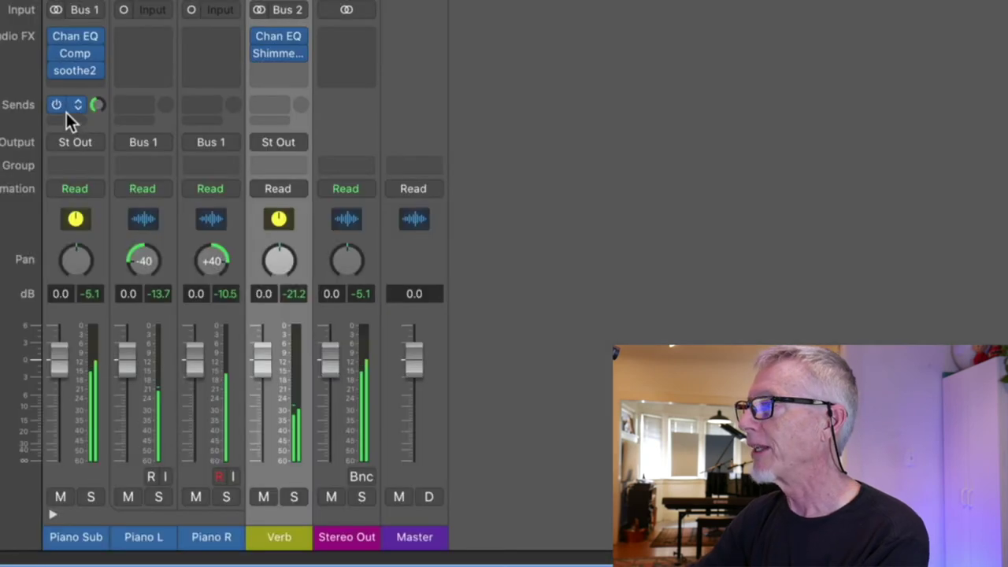
# Make Piano Sub's Bus 2 send pre-fader at about -6 dB, pull its fader to -∞, and reopen ShimmerVerb
pyautogui.click(74, 109)
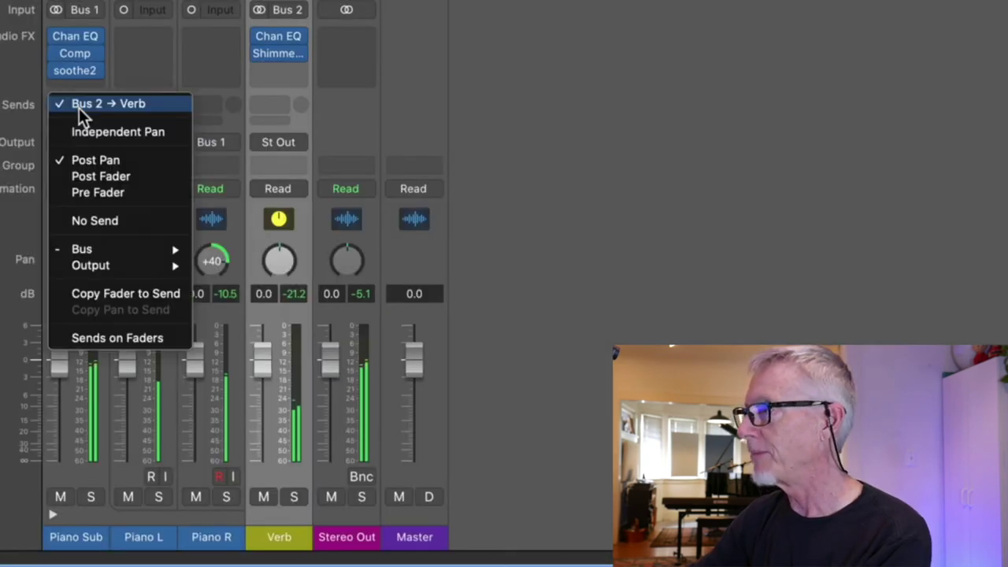
pyautogui.click(123, 198)
pyautogui.moveTo(54, 368); pyautogui.dragTo(54, 463)
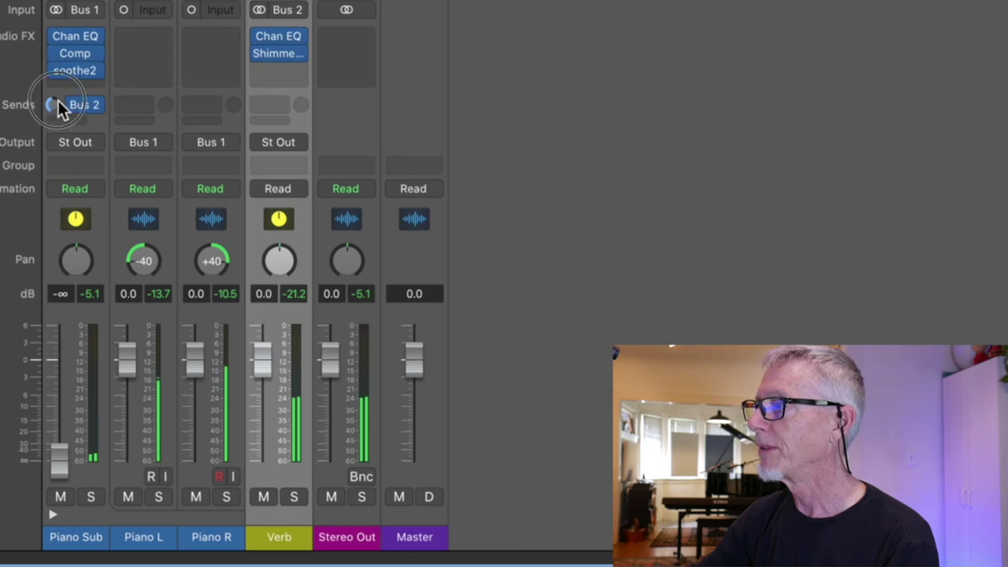
pyautogui.moveTo(55, 104); pyautogui.dragTo(56, 93)
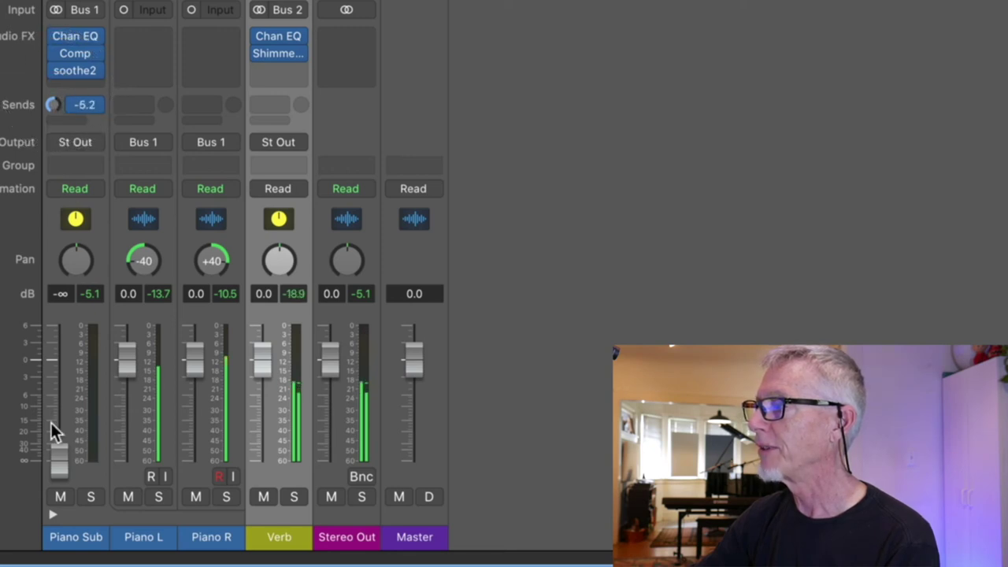
pyautogui.click(64, 459)
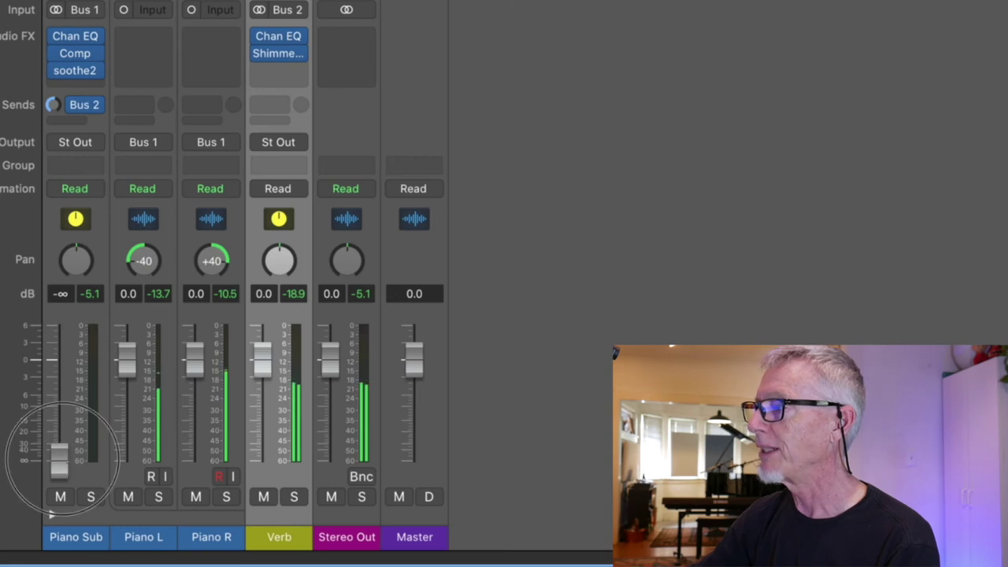
pyautogui.click(279, 54)
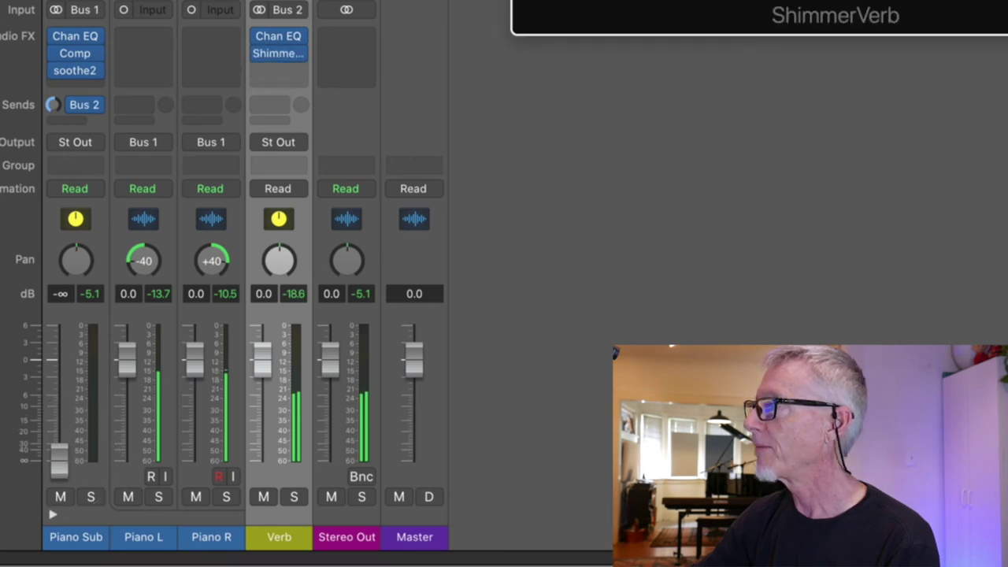
# Dial ShimmerVerb to Feedback 52, Size 39, Low 45, Mid 54, High 83, and return Piano Sub's fader to -1.0 dB
pyautogui.moveTo(614, 350); pyautogui.dragTo(602, 409)
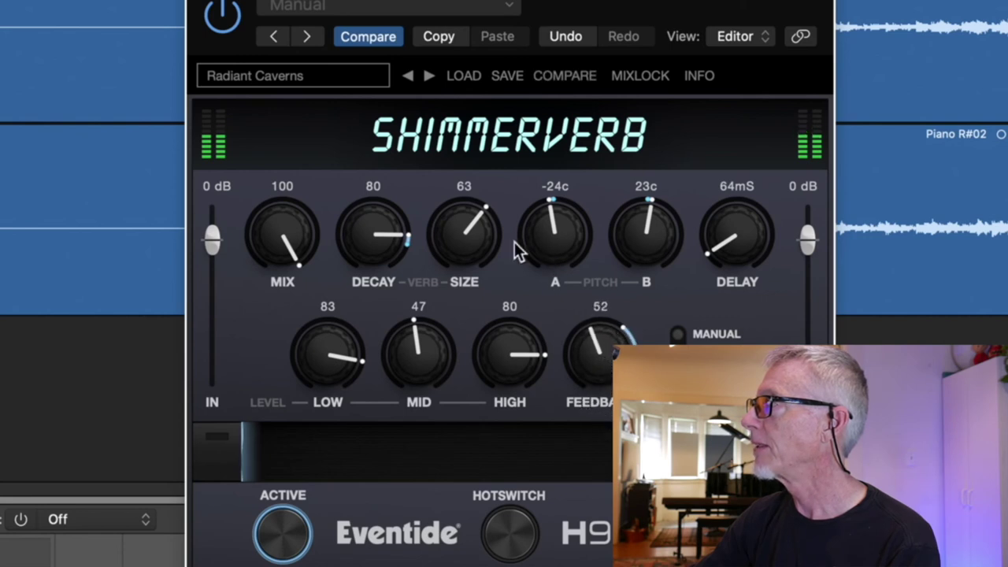
pyautogui.moveTo(477, 252); pyautogui.dragTo(457, 324)
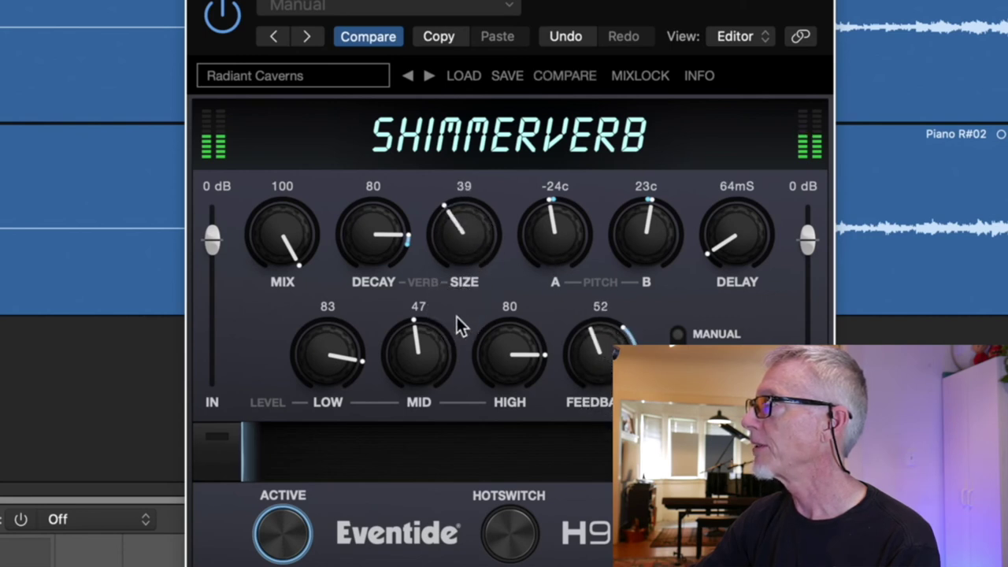
pyautogui.moveTo(333, 360); pyautogui.dragTo(331, 454)
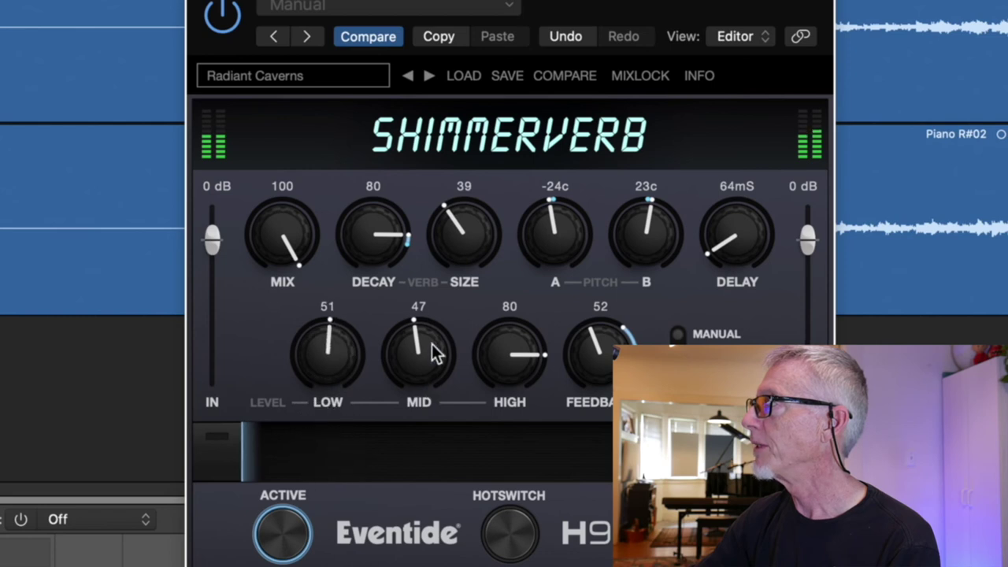
pyautogui.moveTo(431, 345); pyautogui.dragTo(438, 335)
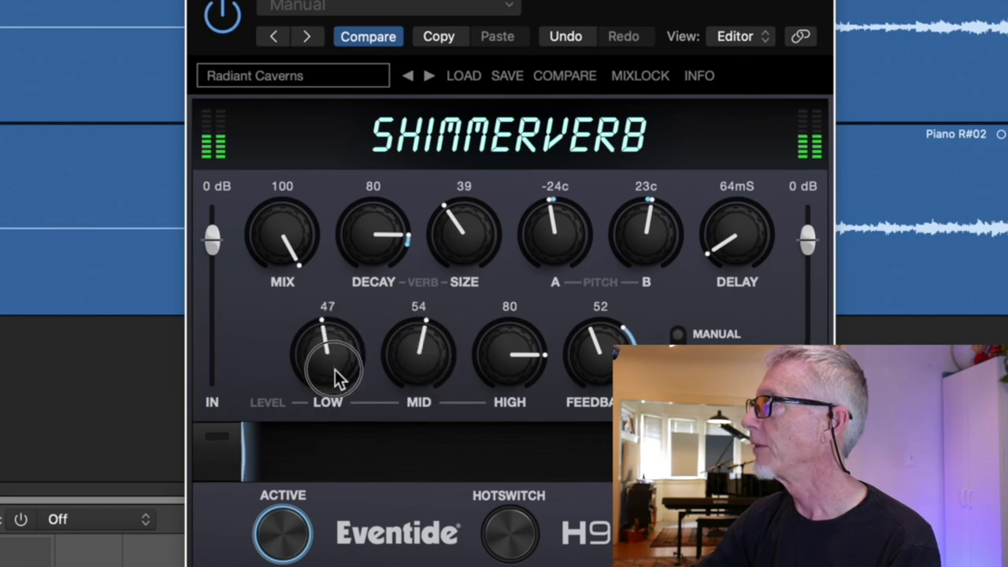
pyautogui.moveTo(334, 370); pyautogui.dragTo(332, 375)
pyautogui.moveTo(490, 363); pyautogui.dragTo(500, 353)
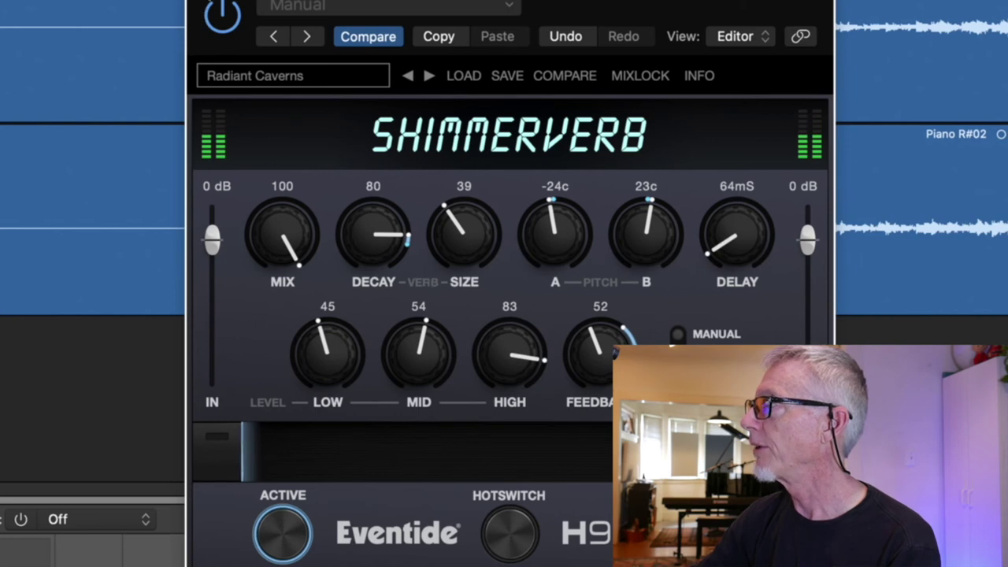
pyautogui.press('super+w')
pyautogui.moveTo(94, 492); pyautogui.dragTo(118, 356)
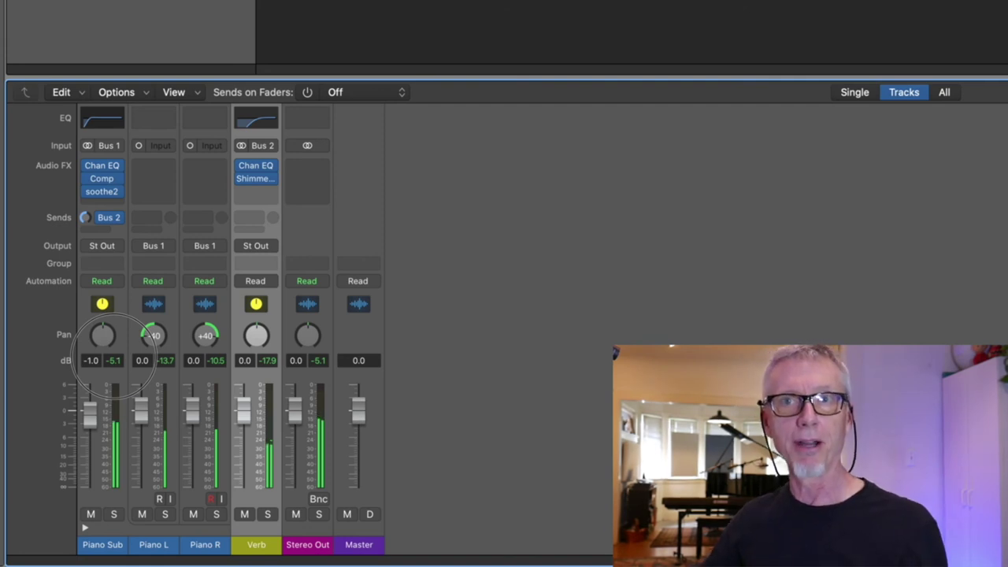
# Insert a stereo Multipressor from Dynamics in Piano Sub's empty Audio FX slot after soothe2
pyautogui.moveTo(115, 359); pyautogui.dragTo(116, 361)
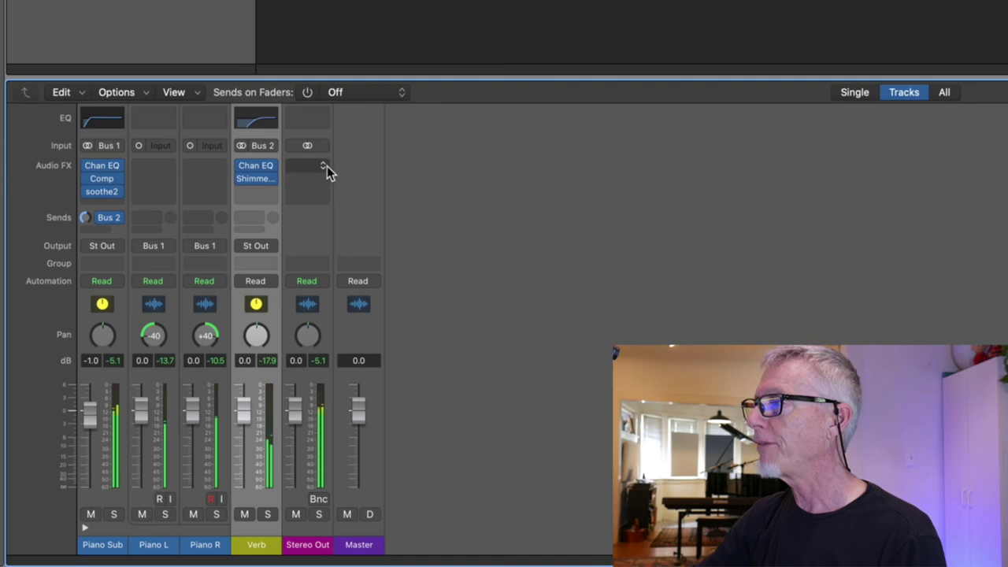
pyautogui.click(106, 204)
pyautogui.moveTo(122, 435)
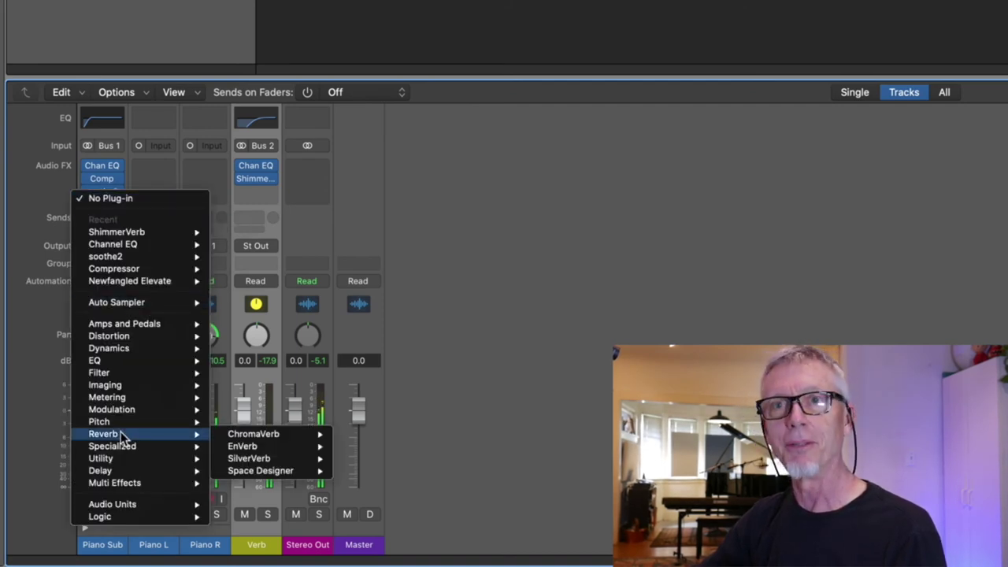
pyautogui.moveTo(133, 360)
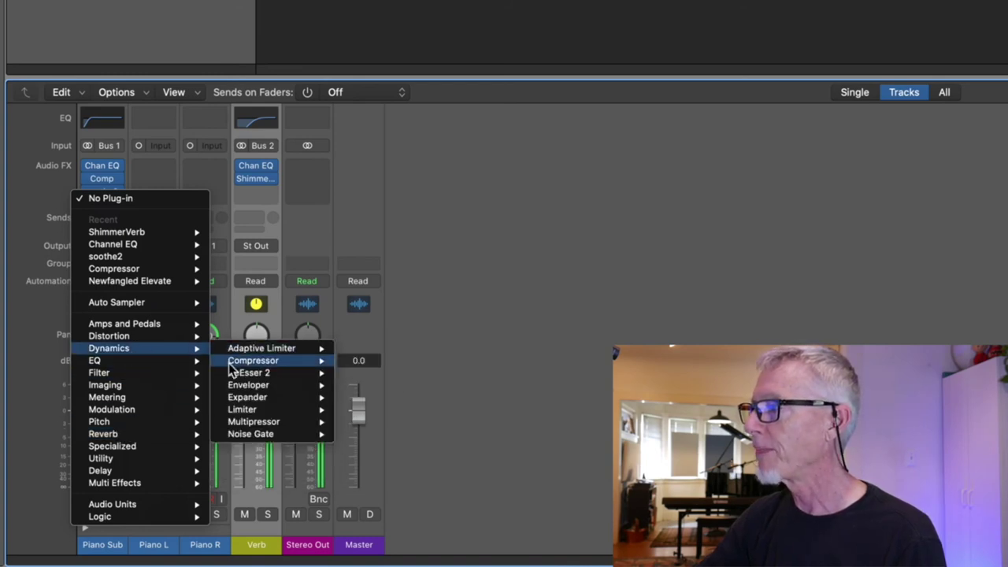
pyautogui.moveTo(254, 427)
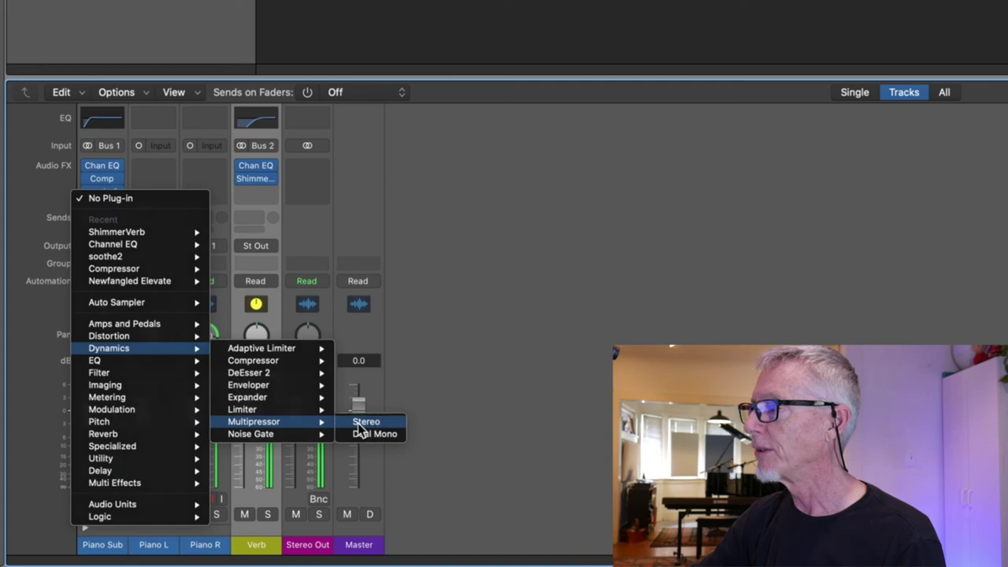
pyautogui.click(365, 422)
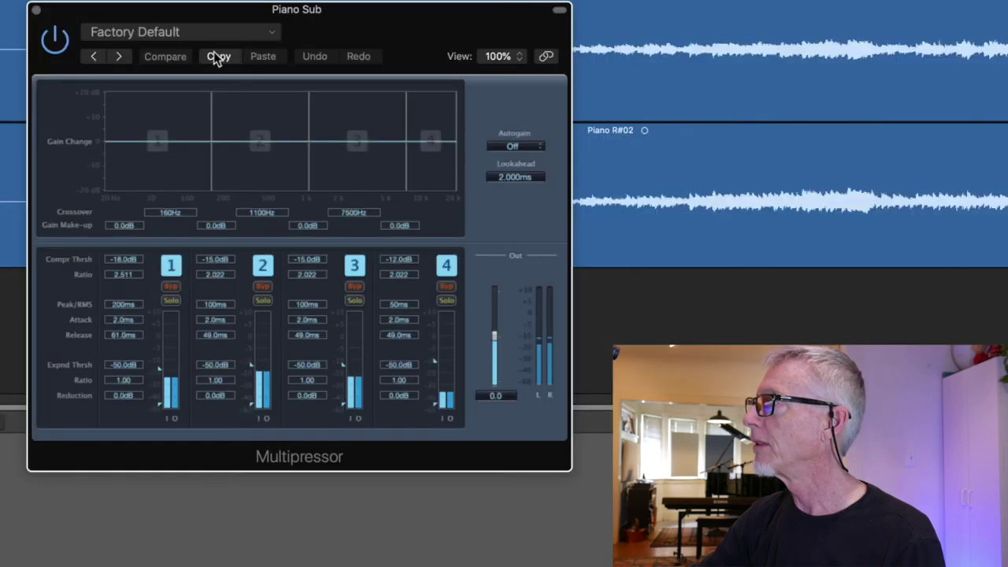
# Load the 3-Band Compressor preset and raise the band 2 and band 3 compression thresholds
pyautogui.click(272, 36)
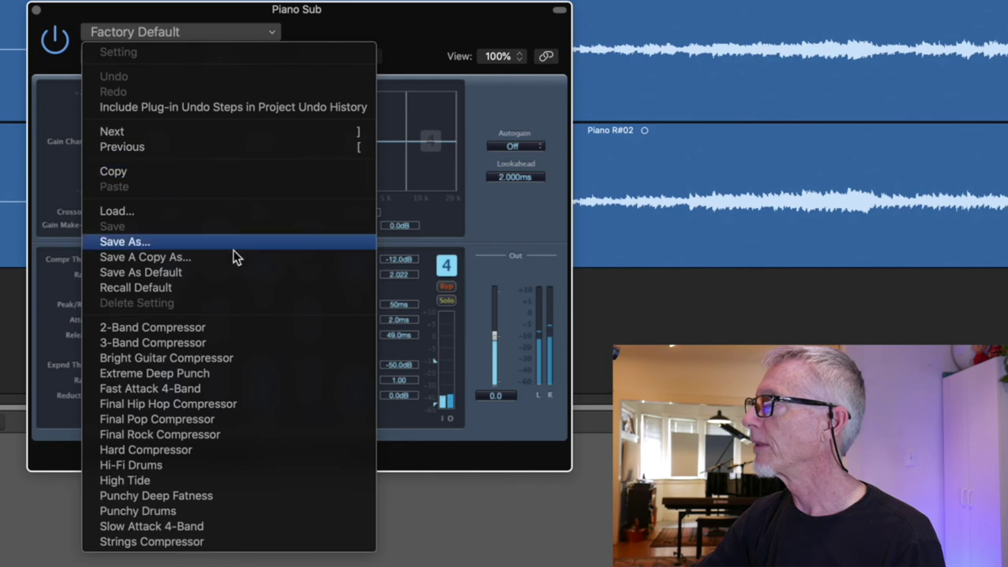
pyautogui.click(207, 342)
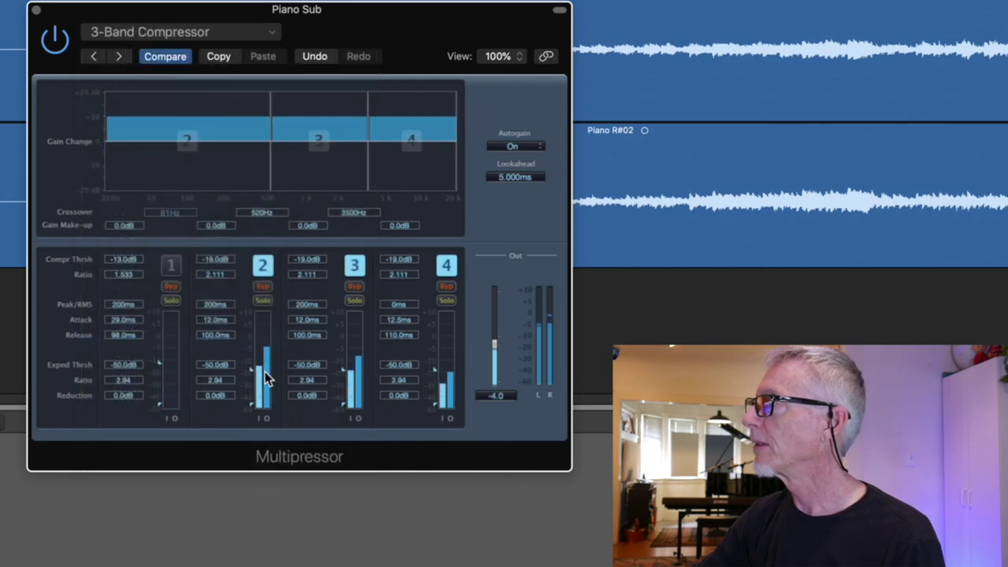
pyautogui.moveTo(265, 371); pyautogui.dragTo(252, 365)
pyautogui.click(345, 374)
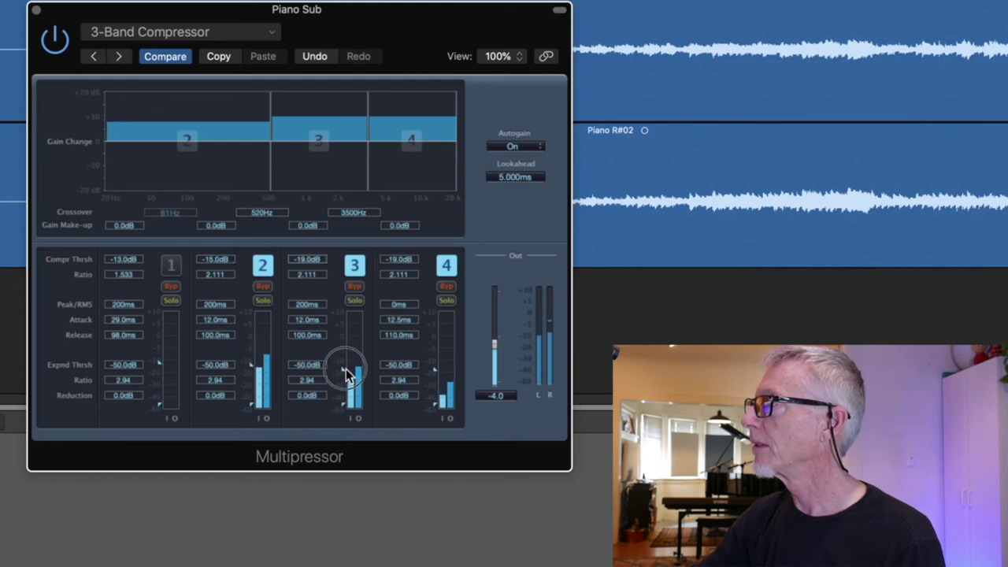
pyautogui.moveTo(345, 370); pyautogui.dragTo(347, 364)
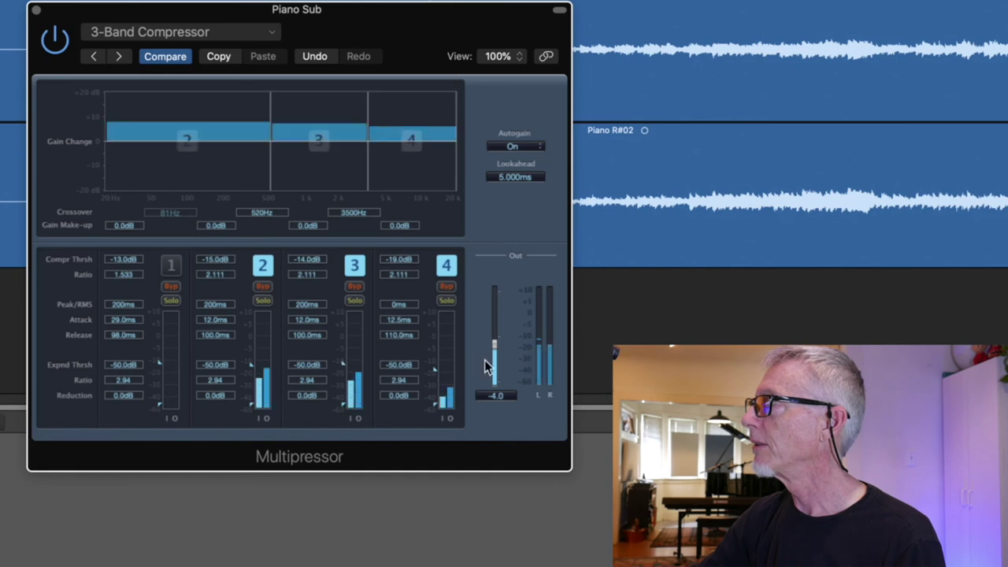
# Drop the band 2, 3 and 4 expander thresholds to -60 dB and reset band 3's compression threshold to -18.5 dB
pyautogui.moveTo(349, 411); pyautogui.dragTo(344, 418)
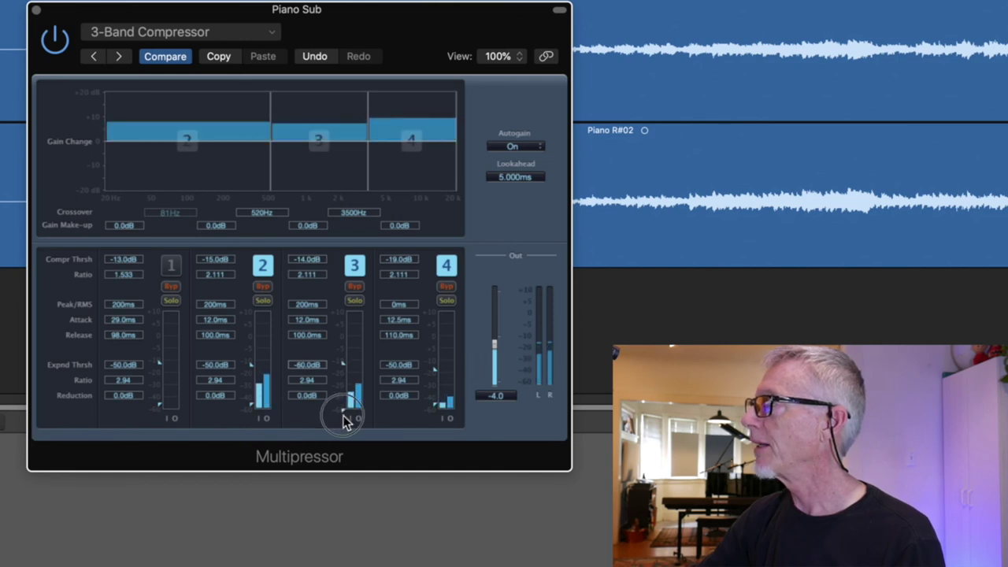
pyautogui.moveTo(436, 407); pyautogui.dragTo(434, 418)
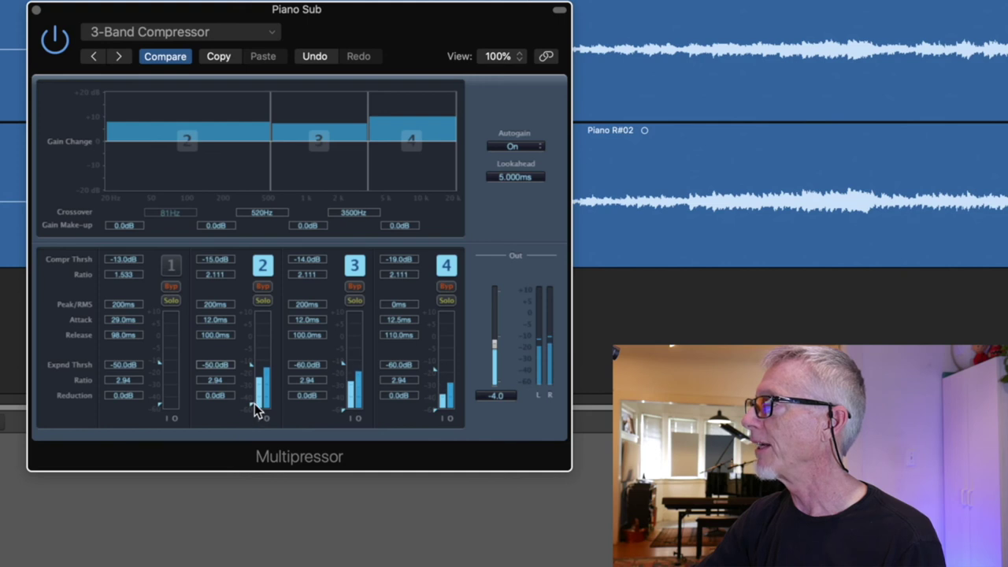
pyautogui.moveTo(254, 403); pyautogui.dragTo(244, 414)
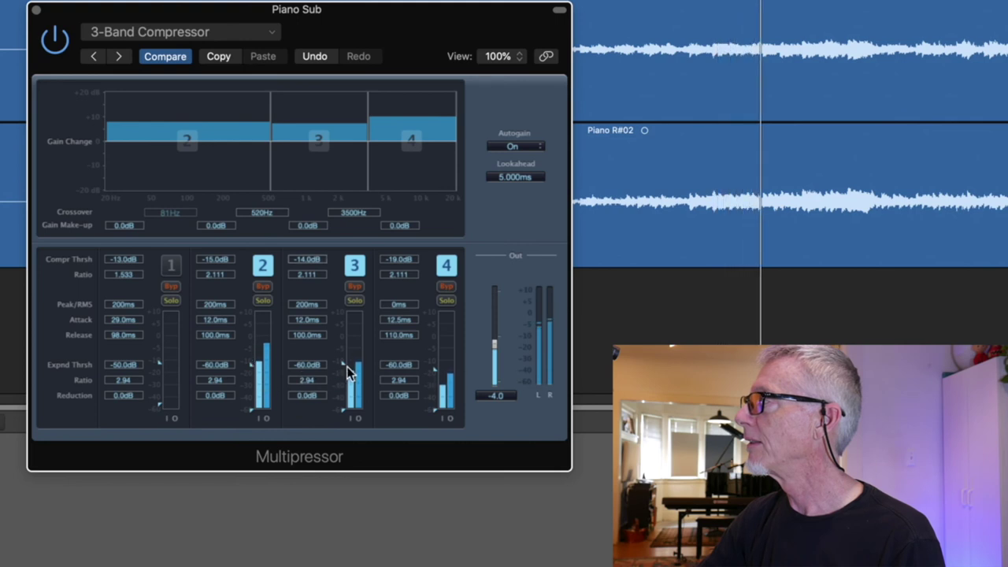
pyautogui.moveTo(347, 366); pyautogui.dragTo(349, 371)
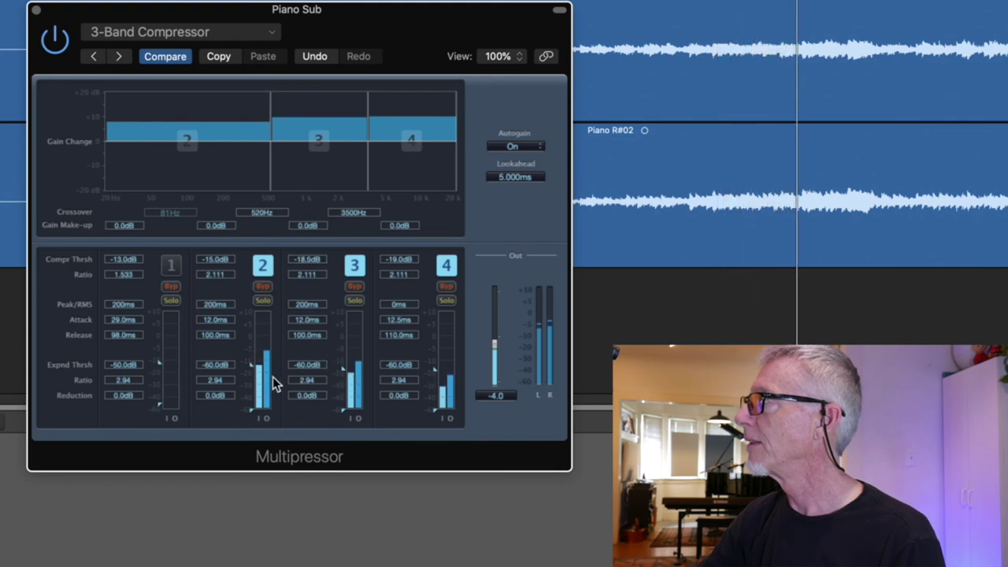